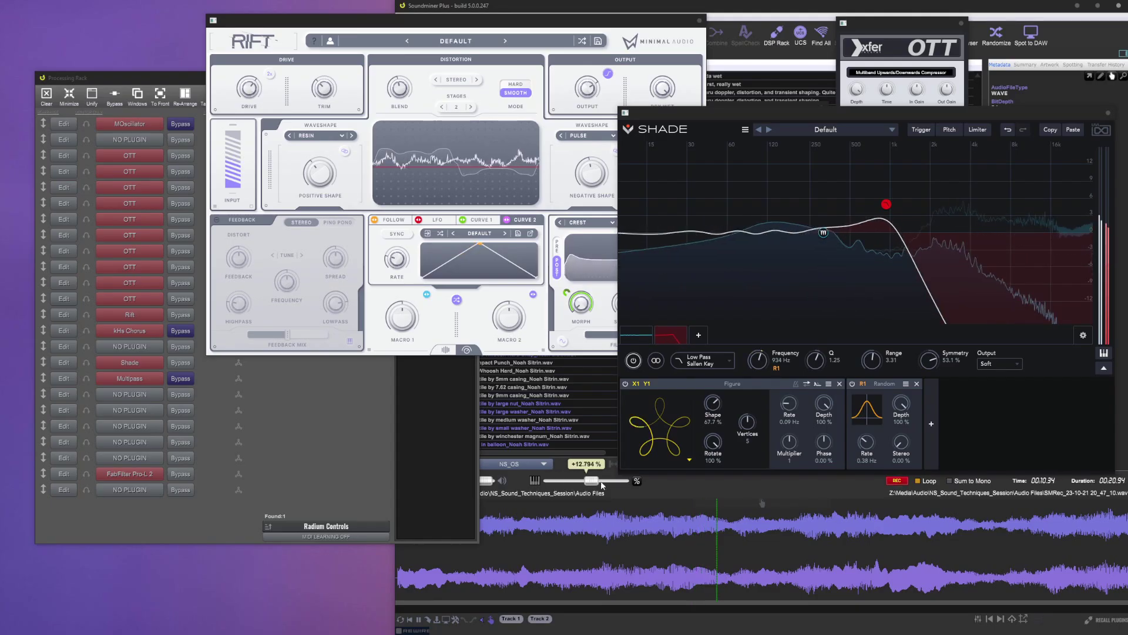
Lower the playback pitch shift amount slightly with the pitch slider
mouse_move(570, 481)
left_mouse_down()
mouse_move(582, 481)
mouse_move(560, 480)
mouse_move(564, 497)
mouse_move(578, 499)
mouse_move(559, 498)
mouse_move(606, 488)
mouse_move(553, 492)
mouse_move(573, 493)
left_mouse_up()
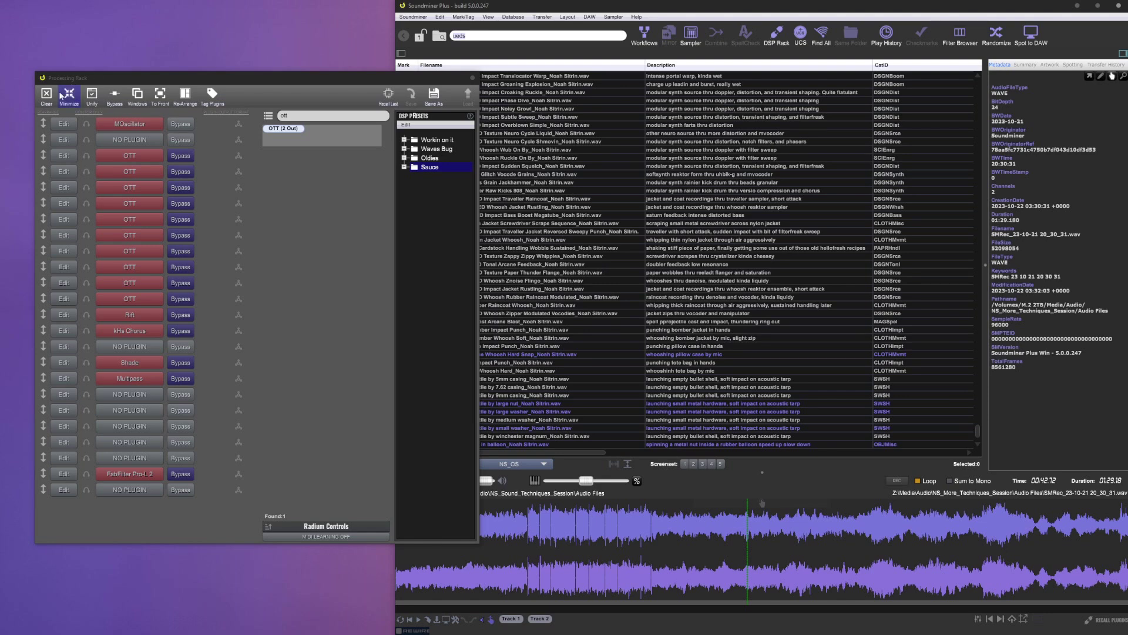
Open the MOscillator editor, position it clear of the rack, and restart playback from 00:35.56
left_click(64, 126)
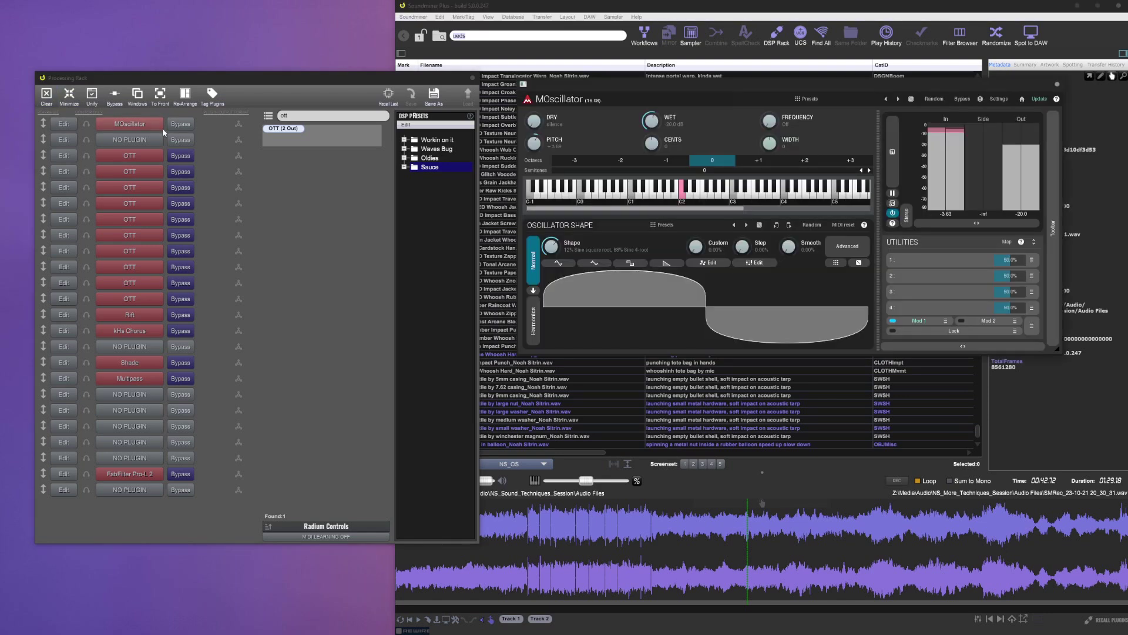
left_click_drag(587, 83, 456, 108)
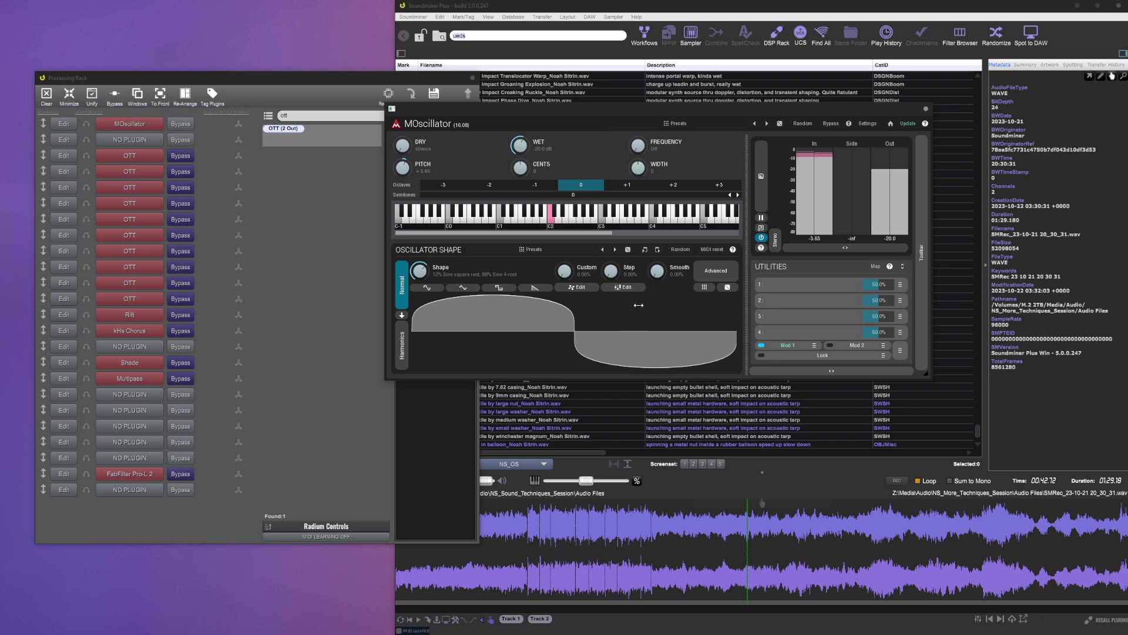
left_click_drag(509, 111, 486, 97)
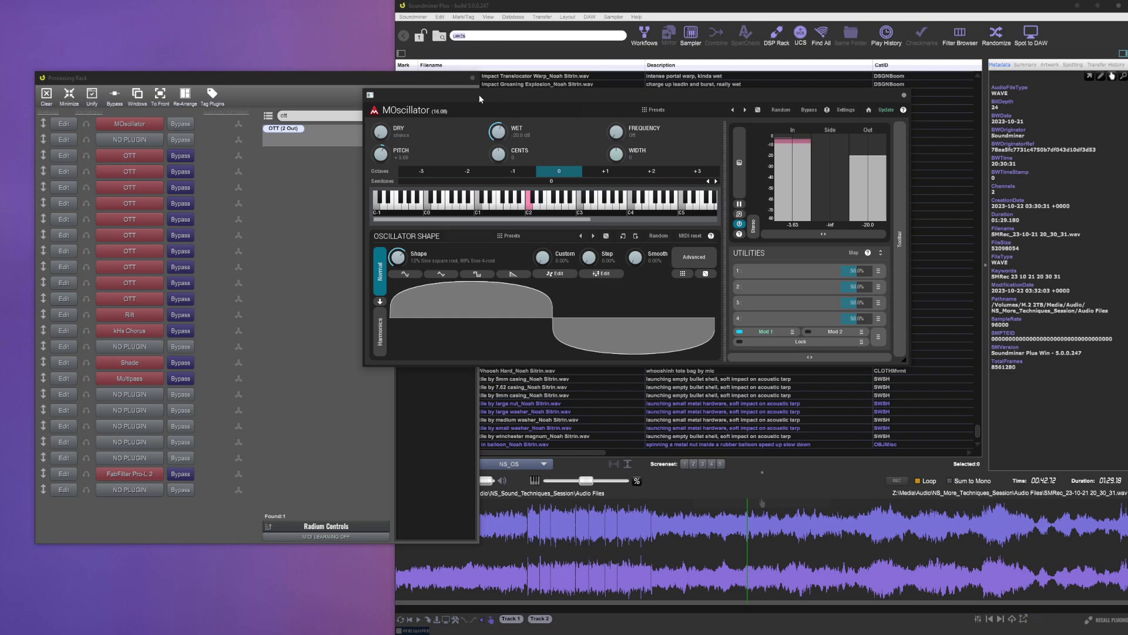
left_click_drag(479, 95, 477, 123)
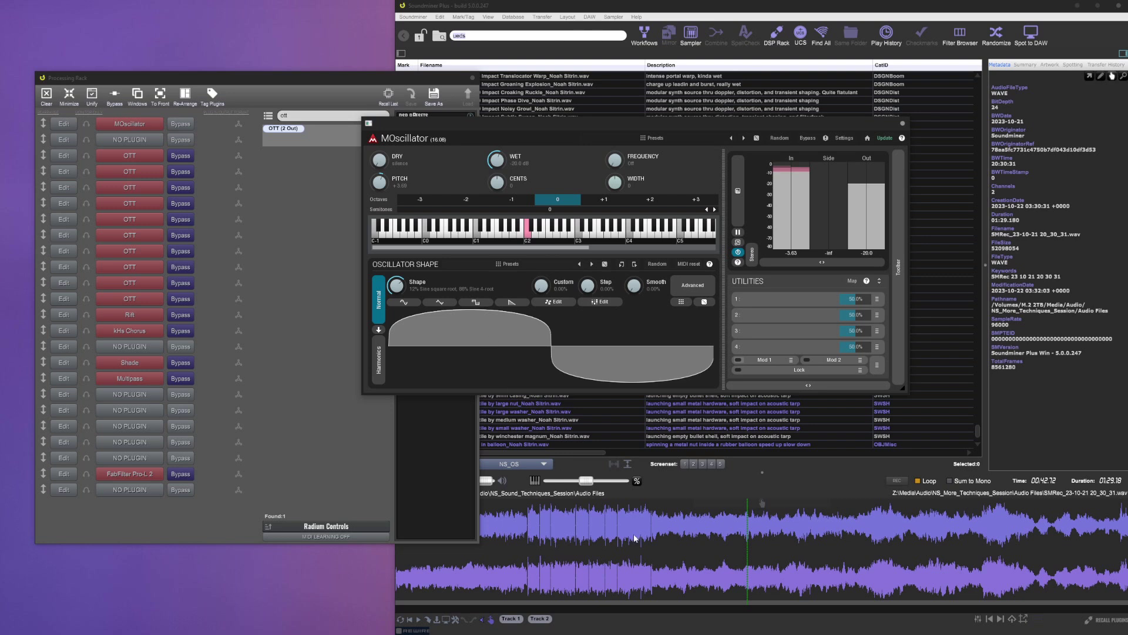
left_click(684, 539)
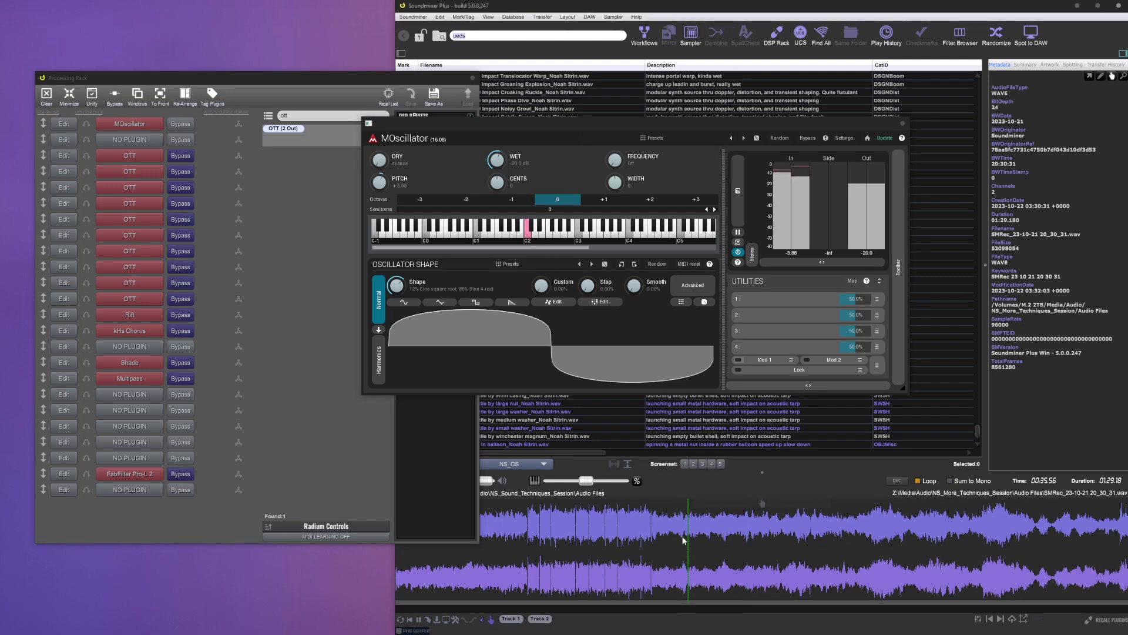
left_click(739, 360)
Enable Modulator 1's random modulation of MOscillator's Pitch and close the modulator panel
left_click(755, 361)
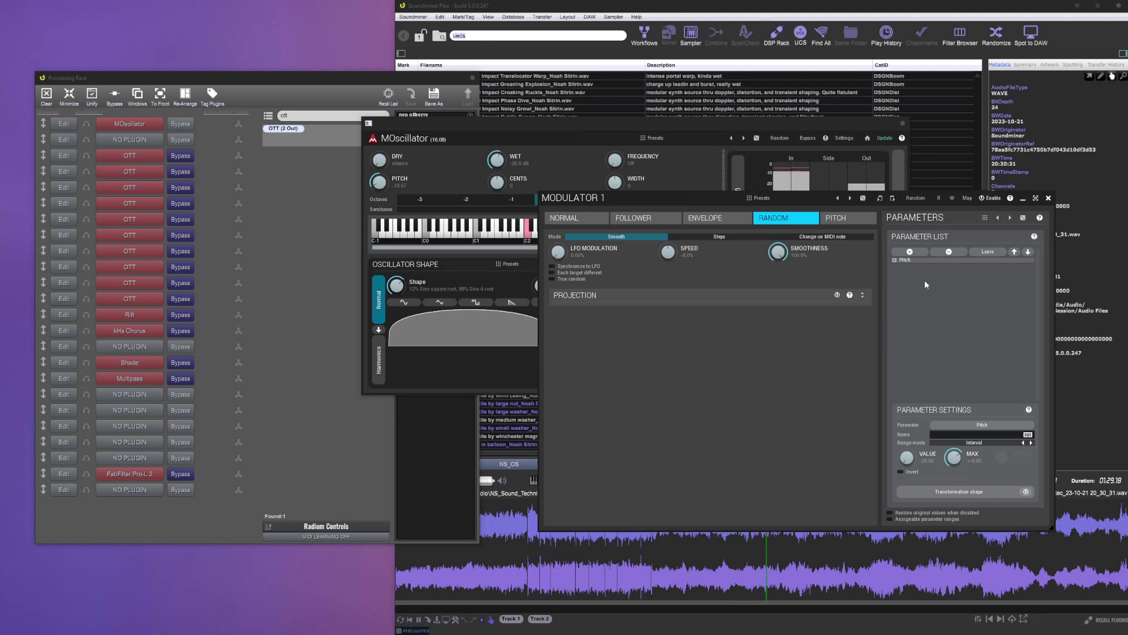
left_click(910, 253)
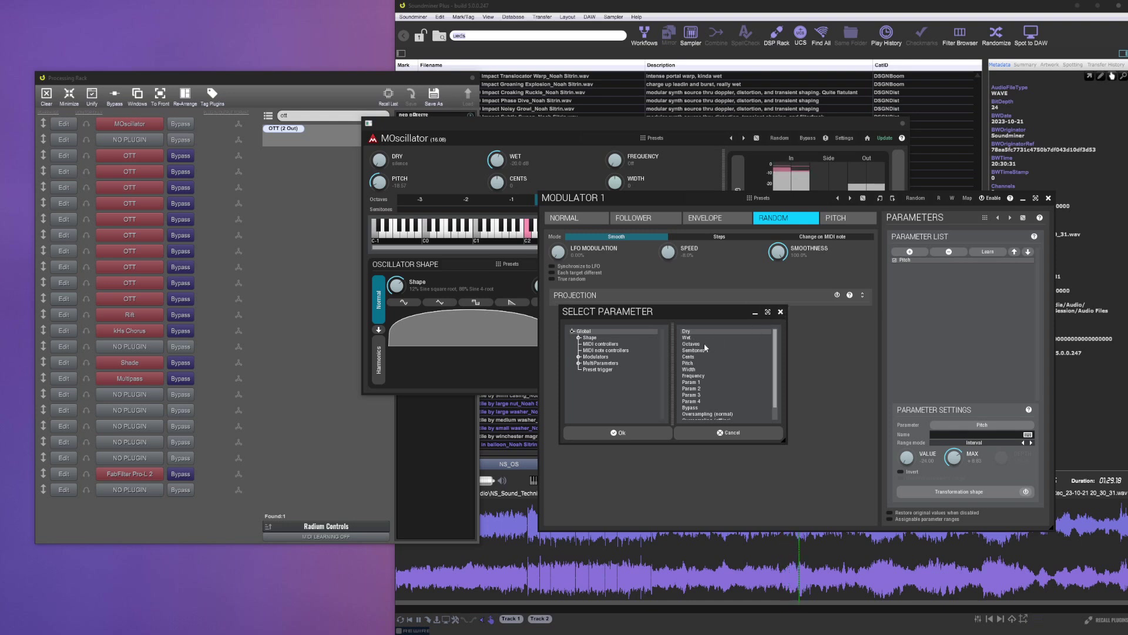
left_click(781, 313)
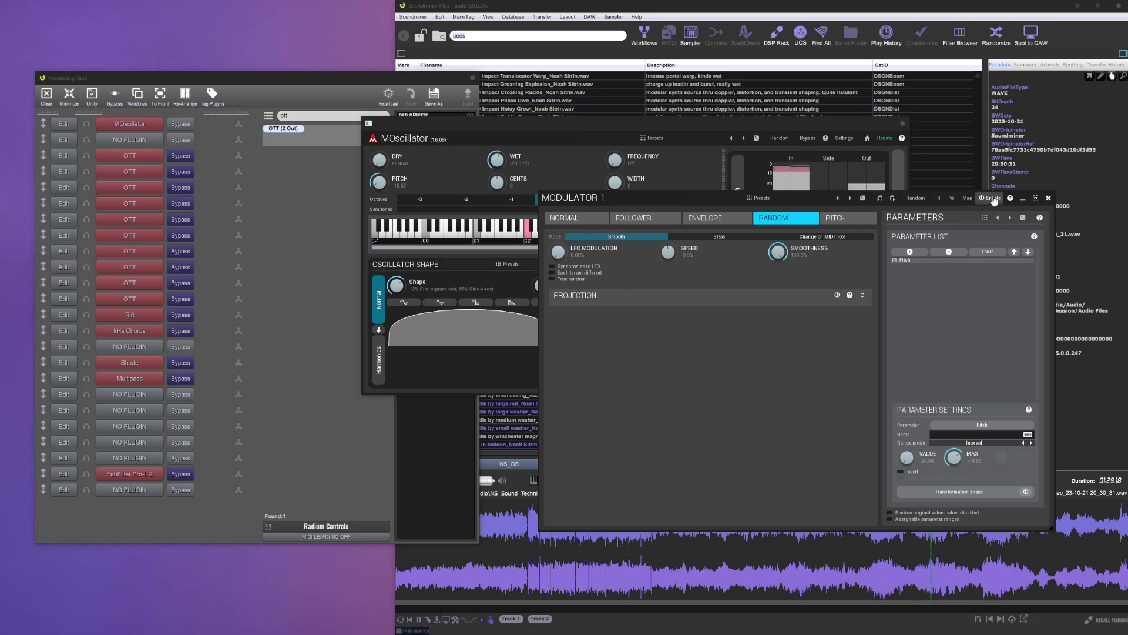
left_click(992, 198)
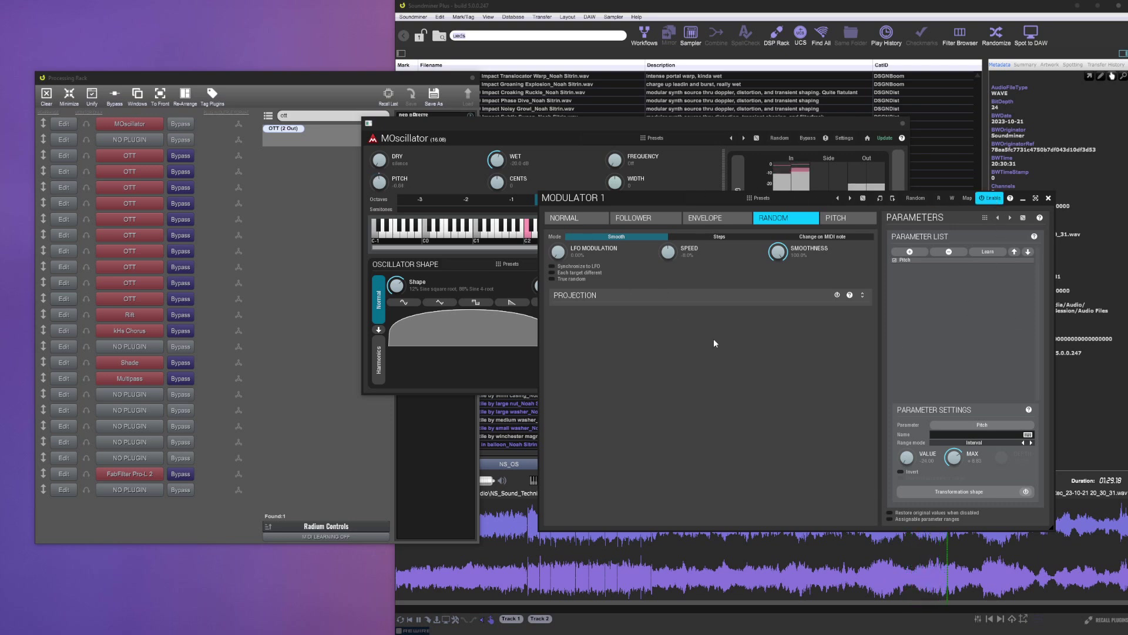
left_click(1049, 198)
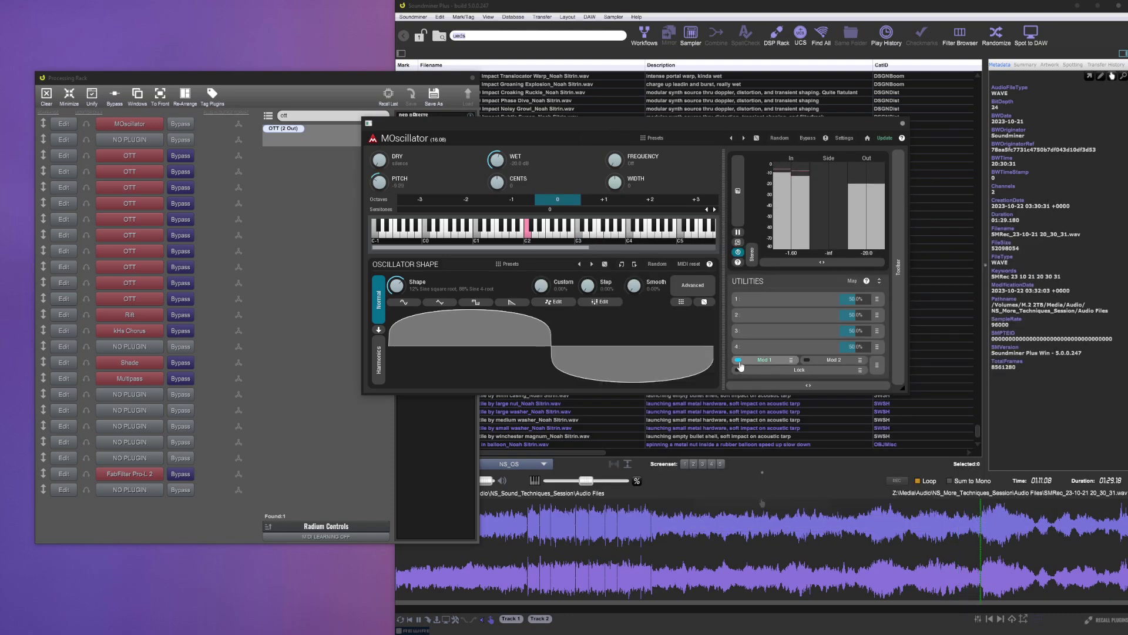
left_click(738, 361)
left_click(1048, 198)
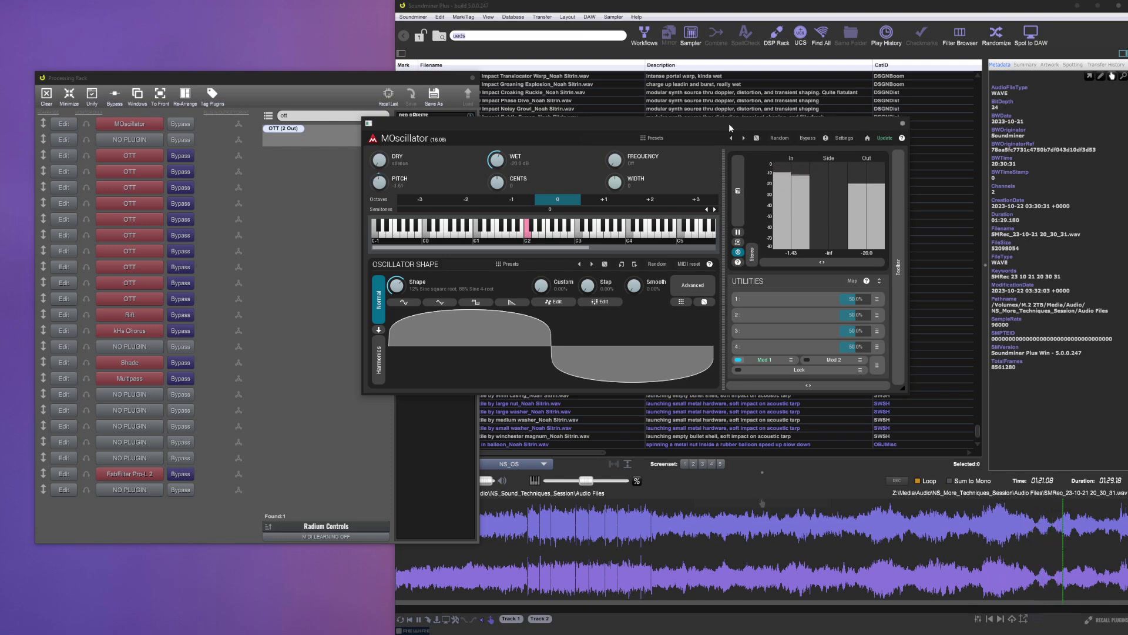
Move MOscillator aside, activate another OTT stage, and open two OTT compressor editors
left_click_drag(729, 123, 842, 41)
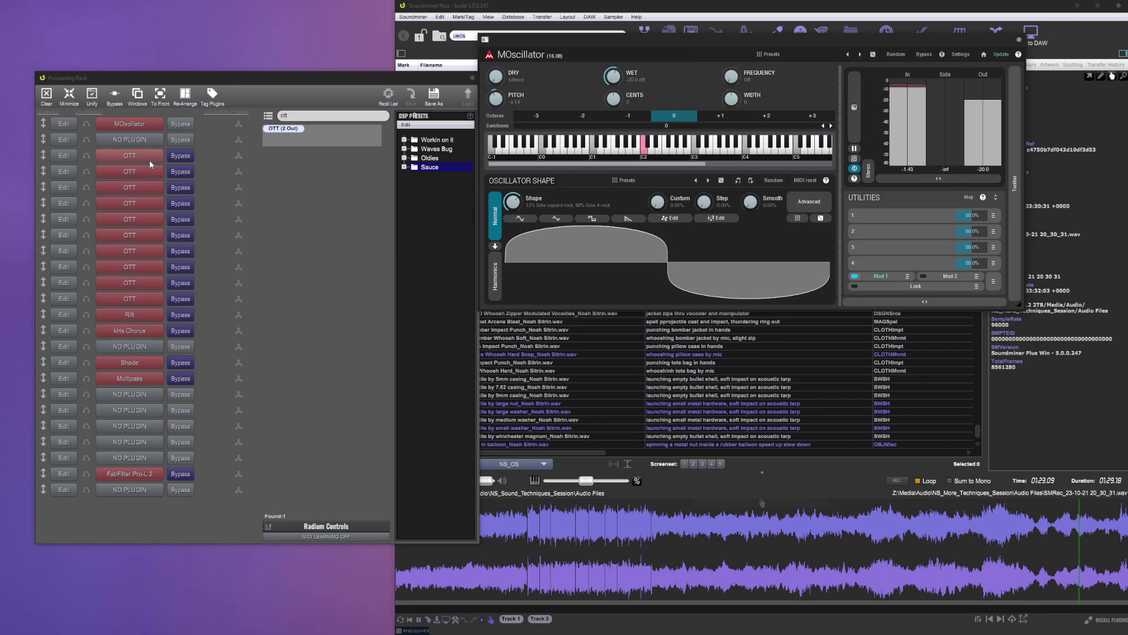
left_click(68, 156)
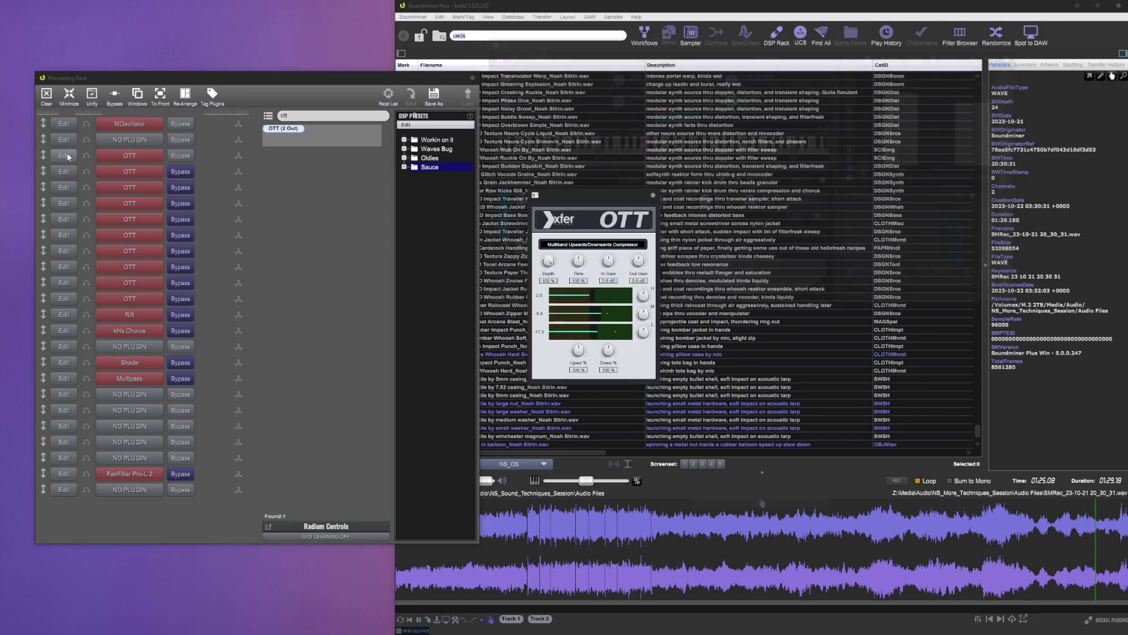
left_click(181, 171)
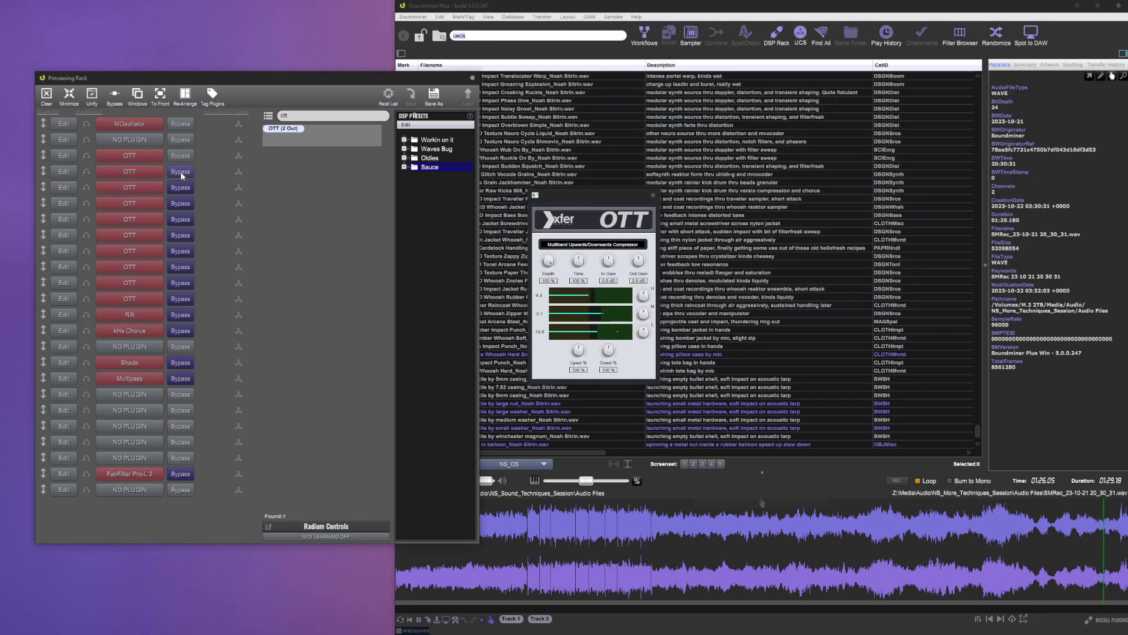
left_click(181, 219)
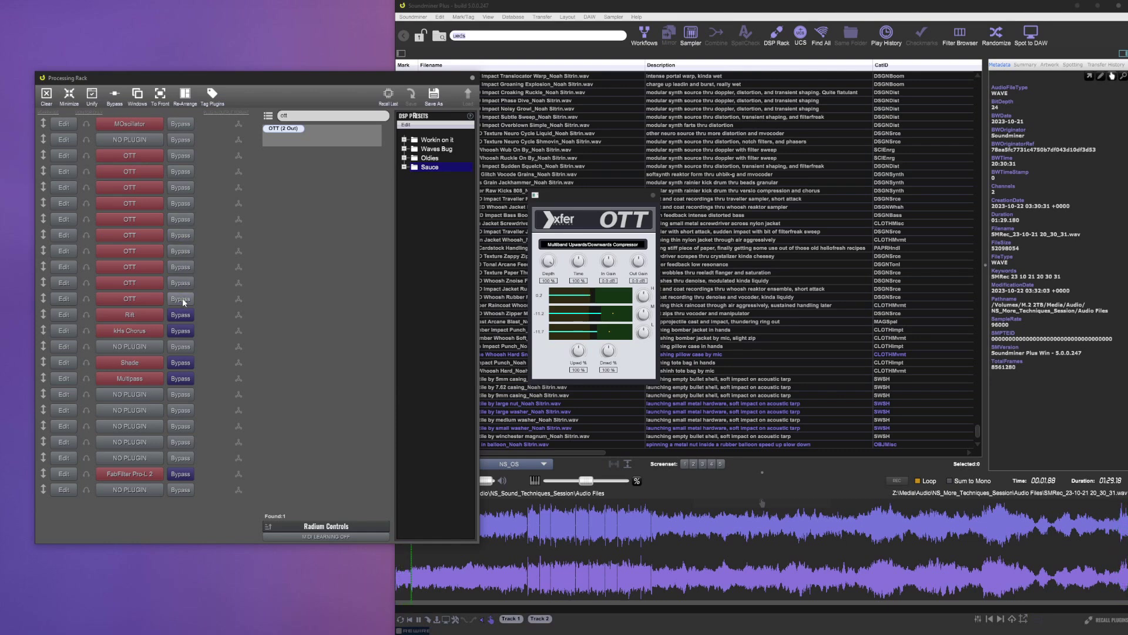
left_click(64, 300)
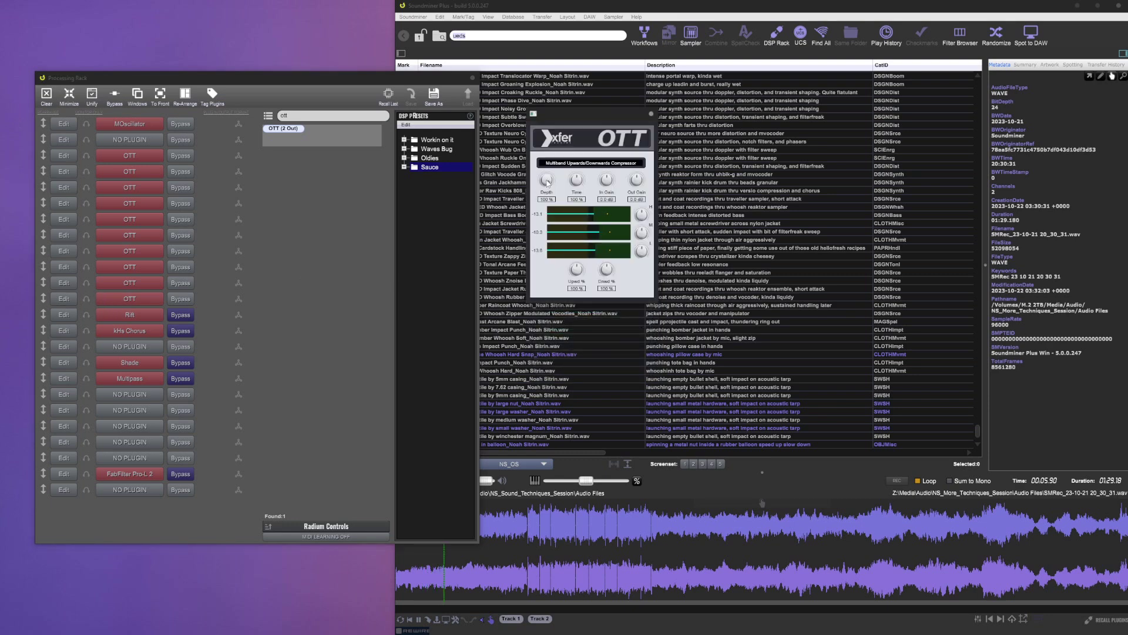
left_click(92, 95)
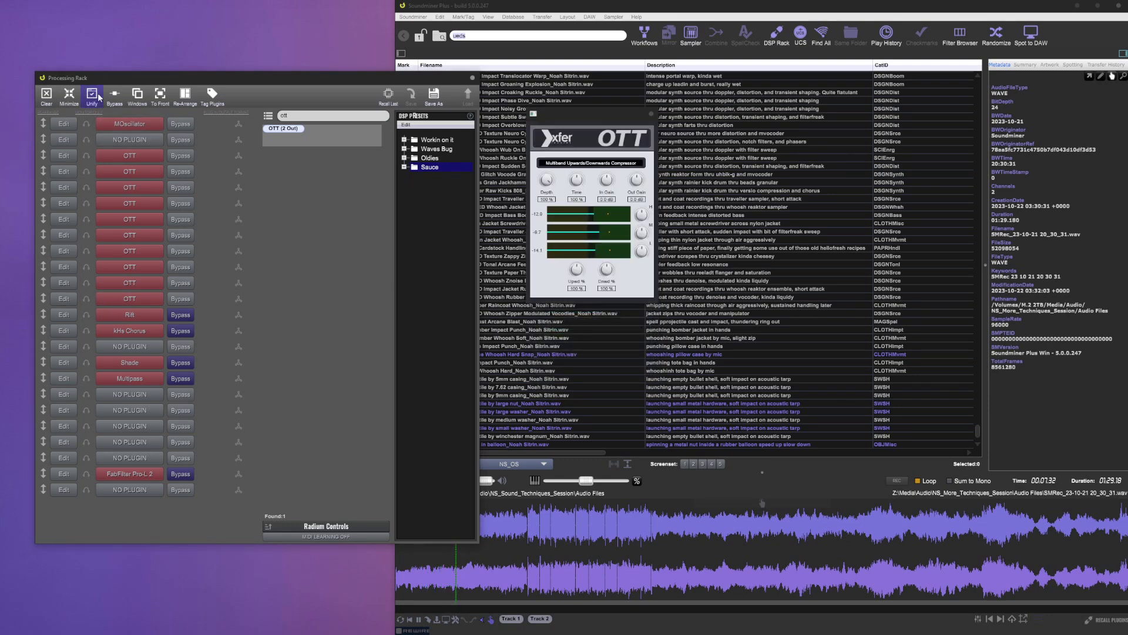
left_click(122, 271)
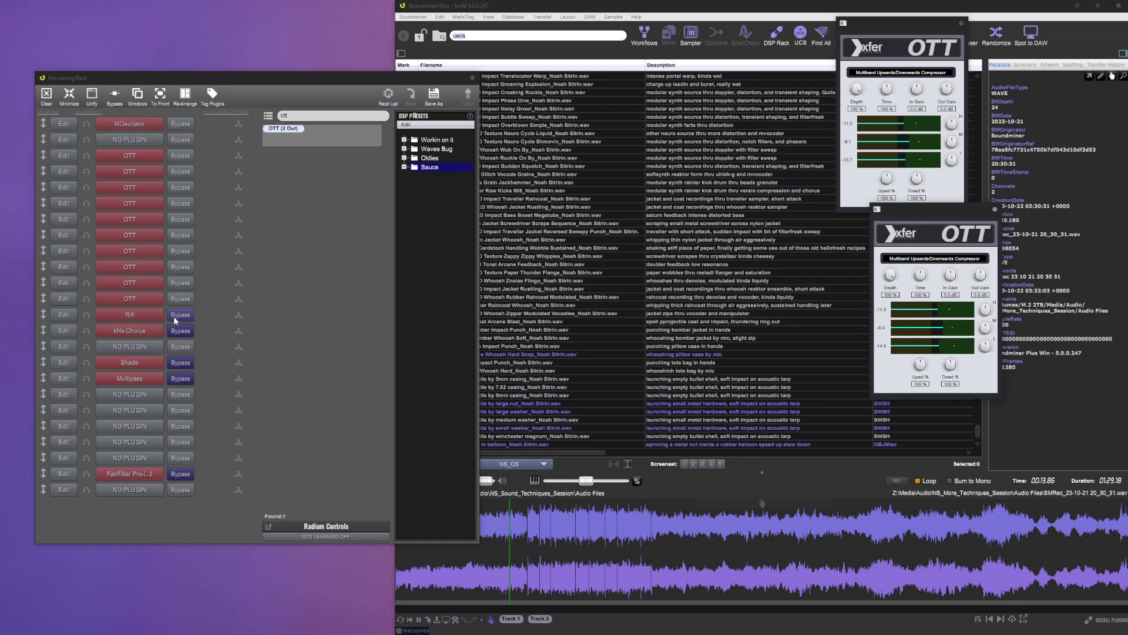
Open the Minimal Audio Rift distortion editor on its Default preset
left_click(65, 315)
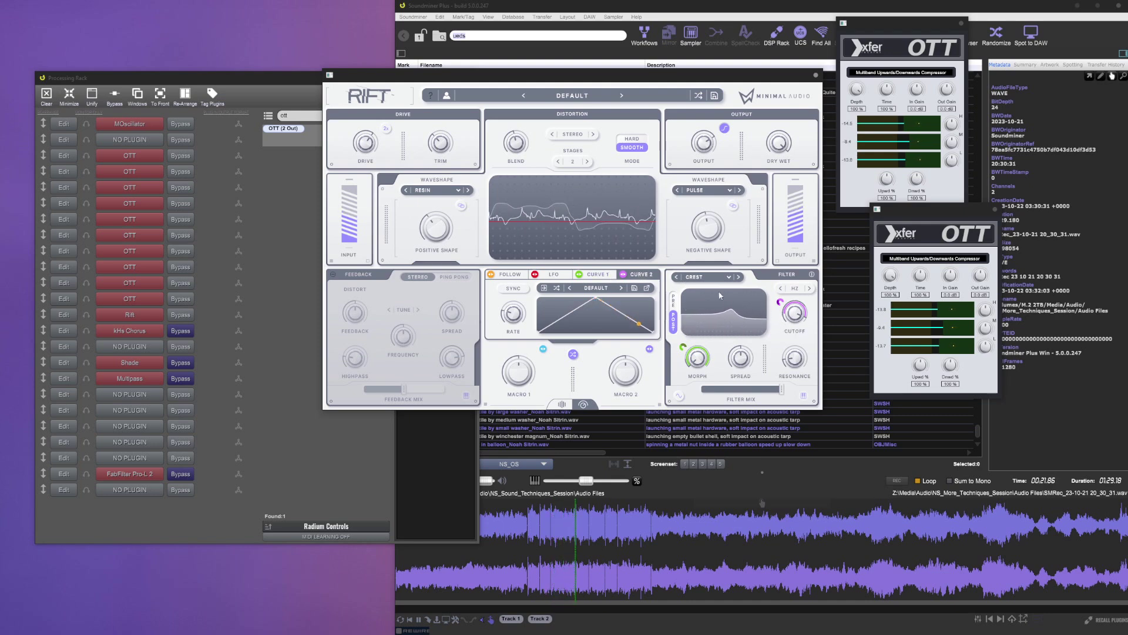
mouse_move(421, 213)
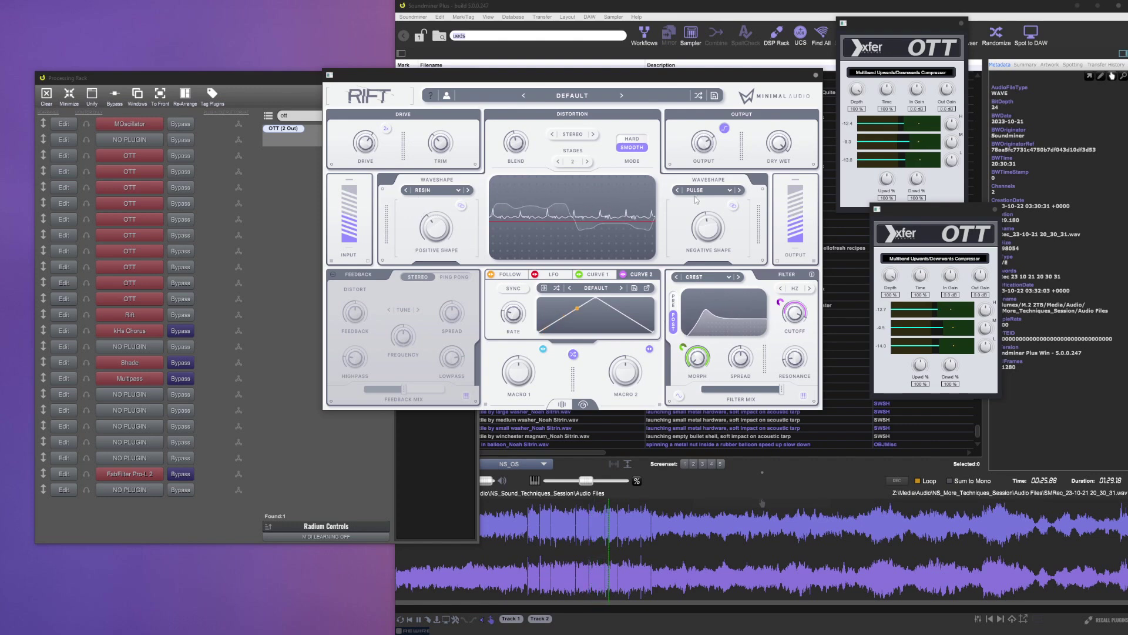
mouse_move(432, 234)
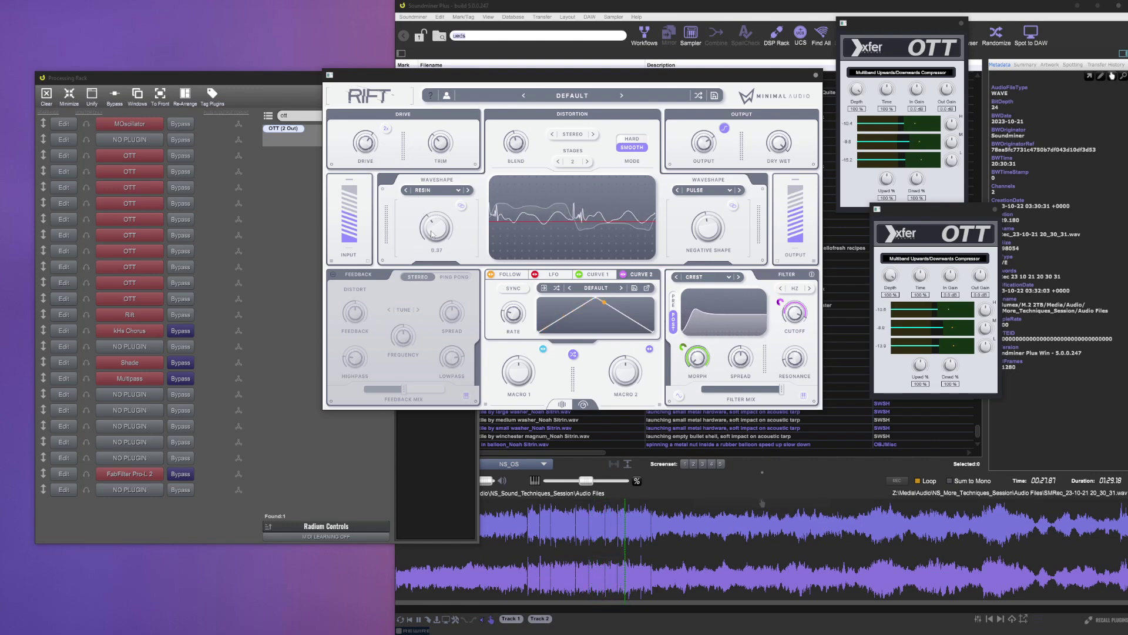
Close Rift, activate kHs Chorus with its Mix lowered to 43%, and open Shade
left_click(816, 76)
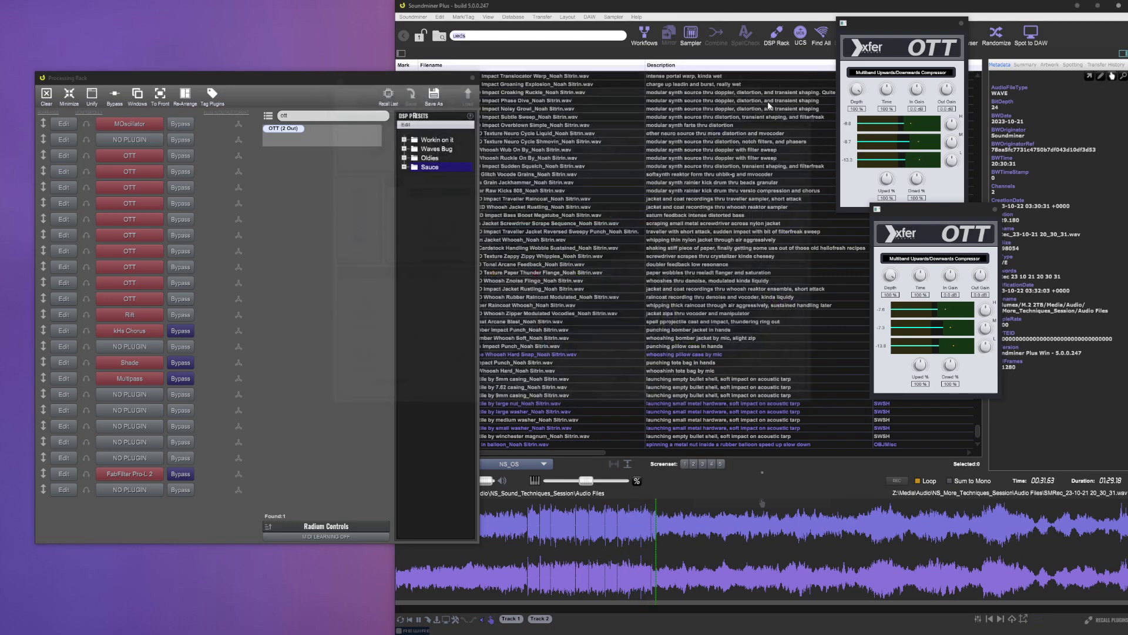
left_click(172, 333)
left_click(63, 333)
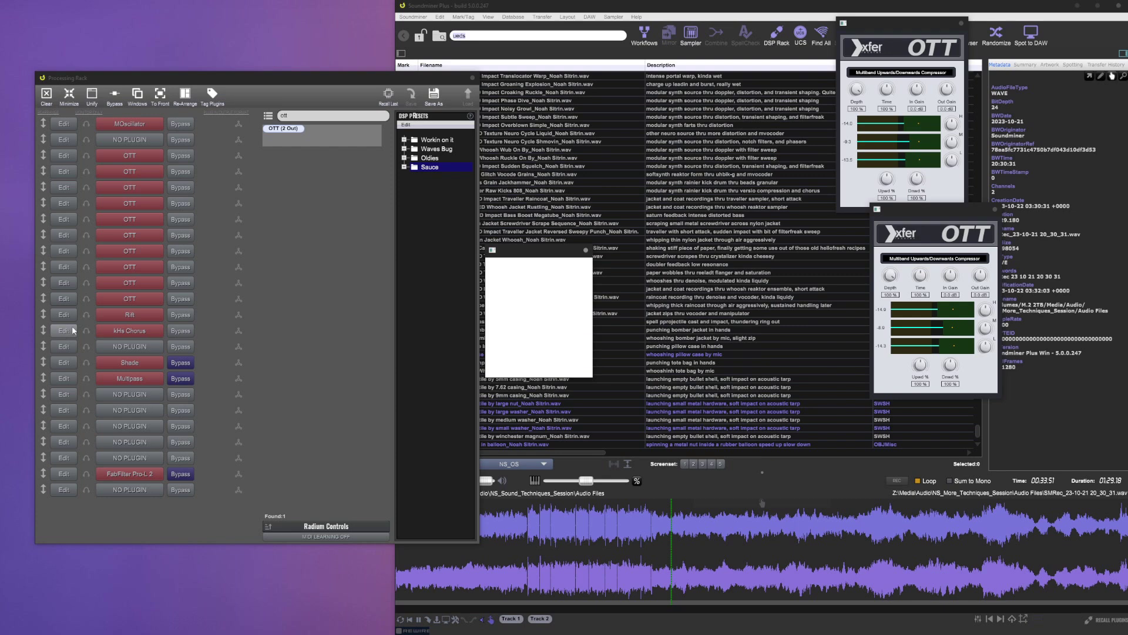
left_click_drag(503, 250, 613, 149)
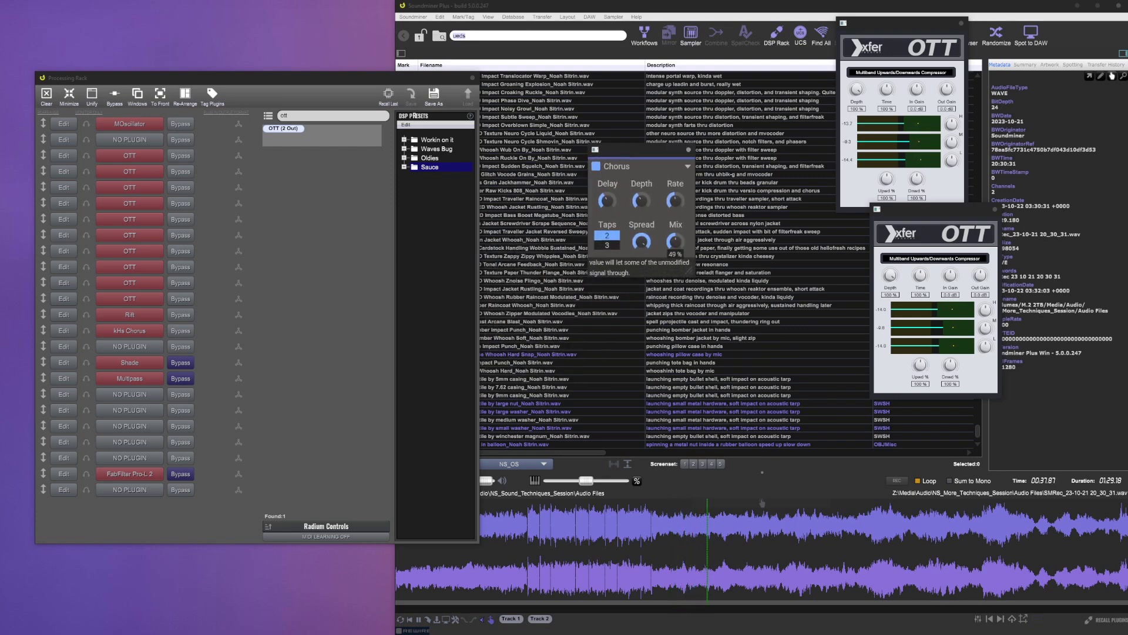
scroll(674, 241, "down", 3)
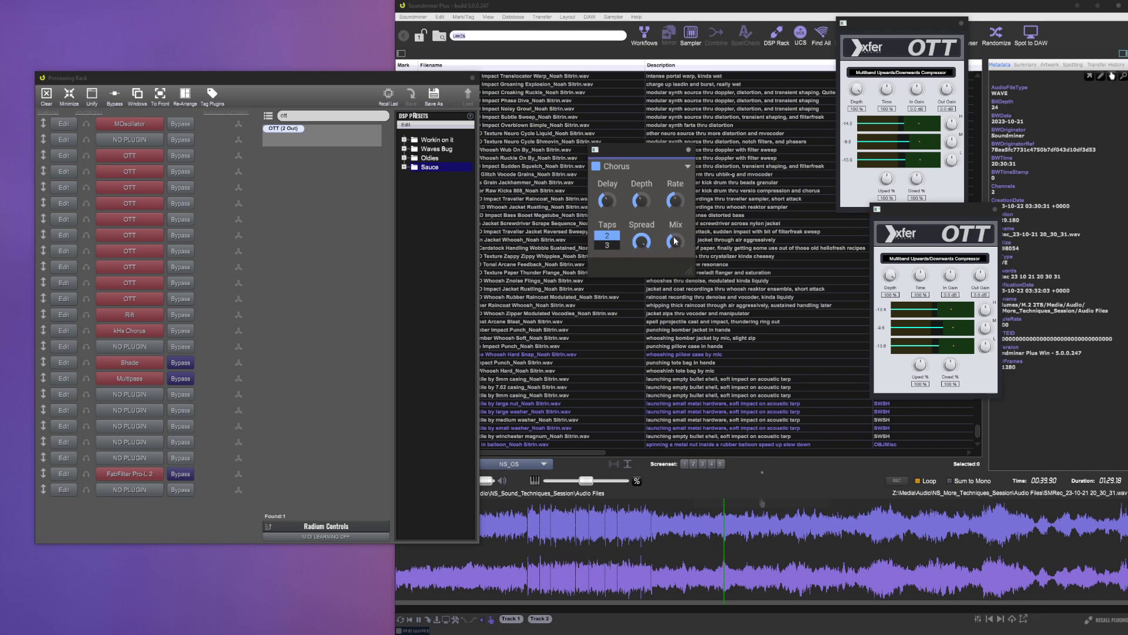
left_click(688, 151)
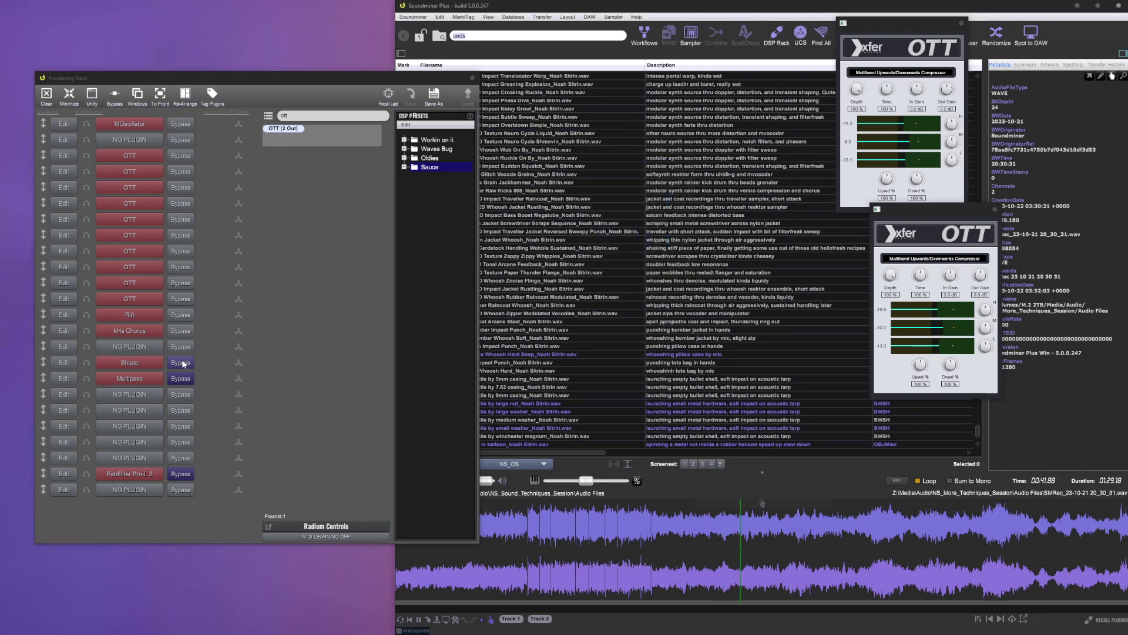
left_click(72, 364)
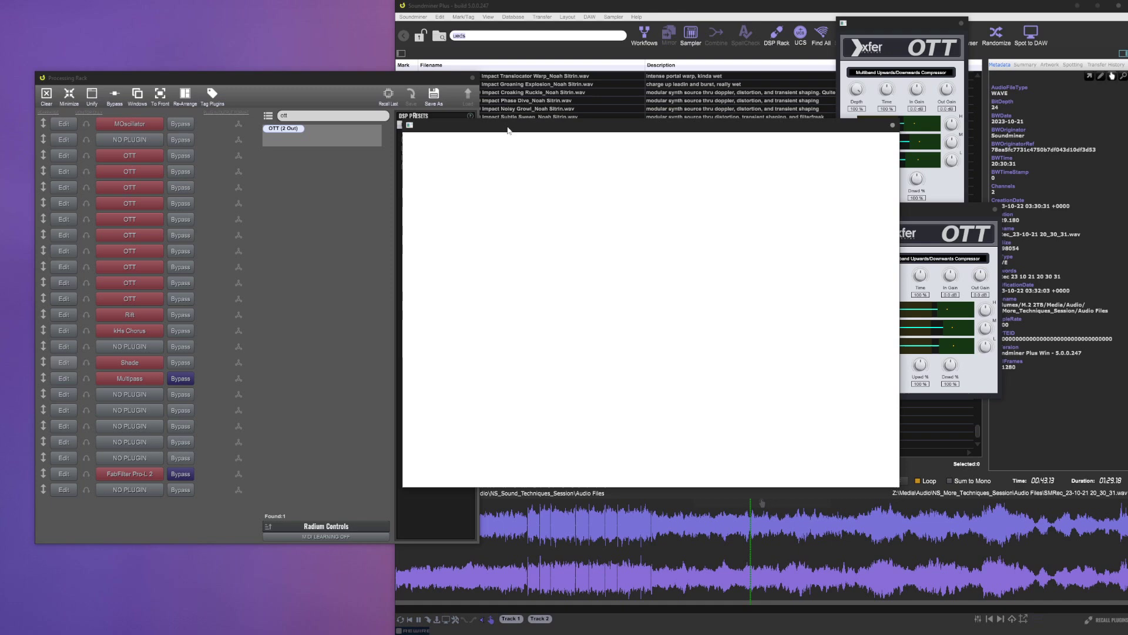
Change Shade's phaser band Repeats from 3 to 5, select the low-pass band, and close Shade
left_click_drag(546, 126, 544, 56)
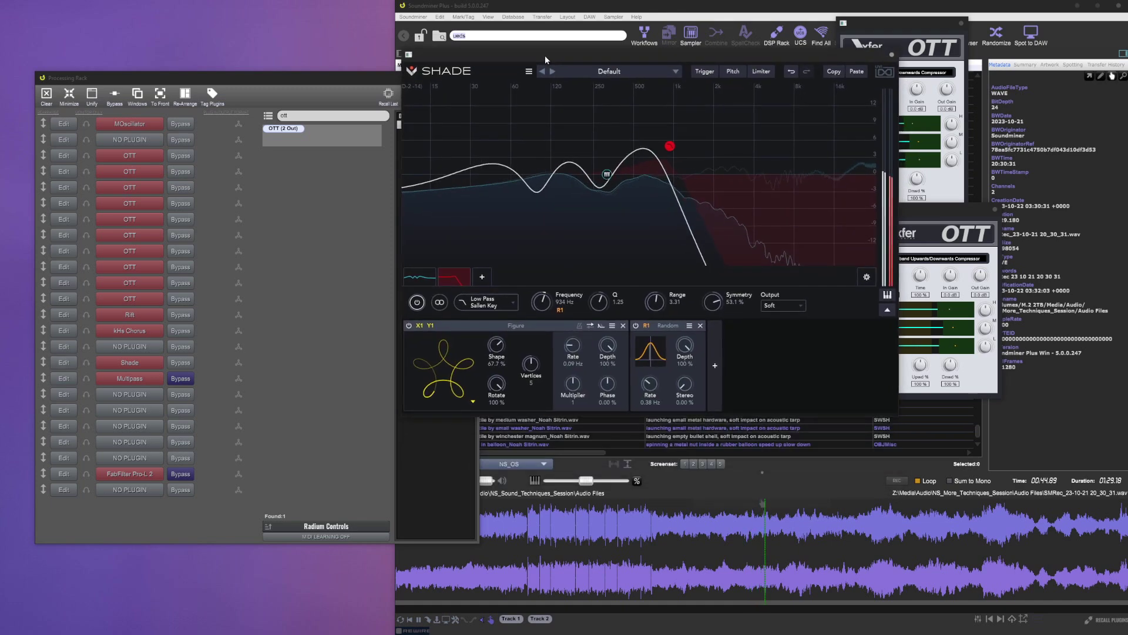
left_click(413, 283)
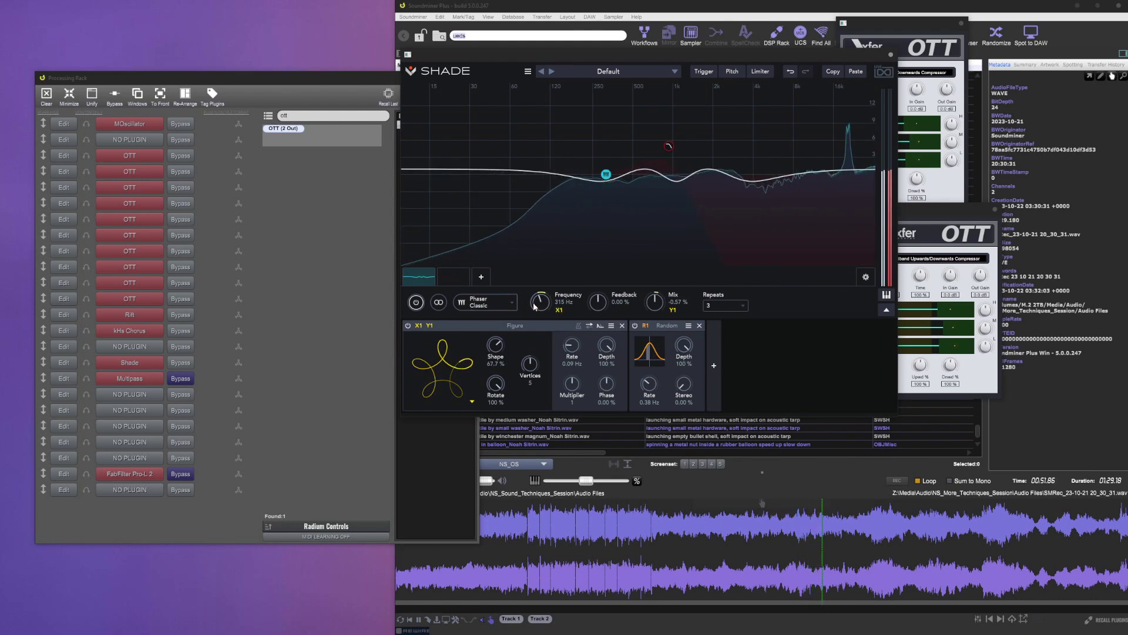
mouse_move(556, 309)
mouse_move(675, 310)
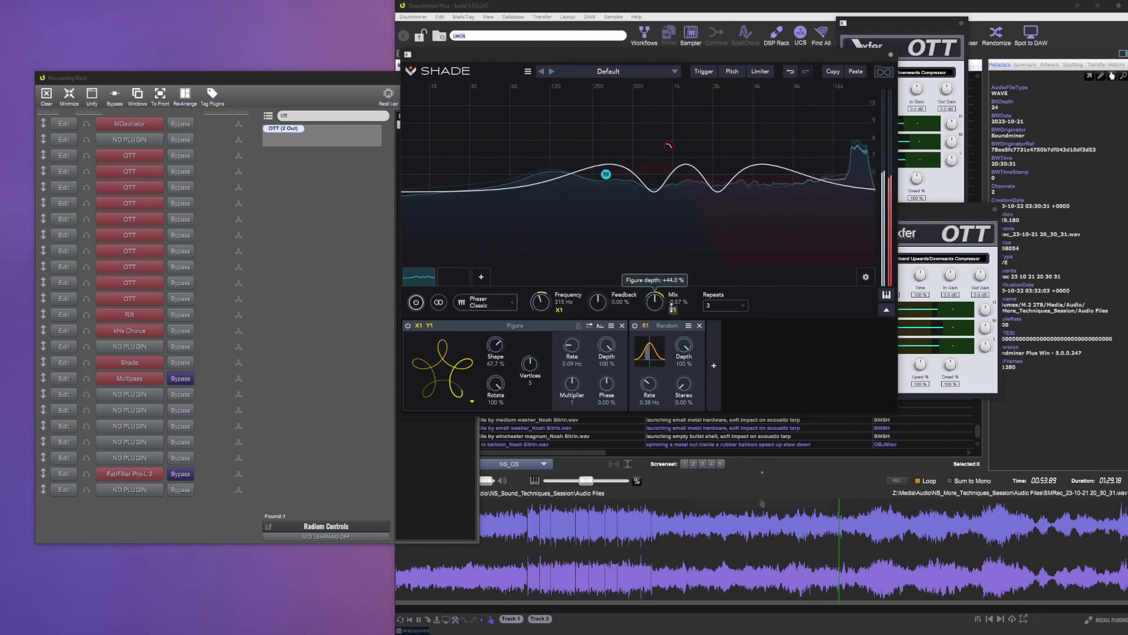
left_click(724, 305)
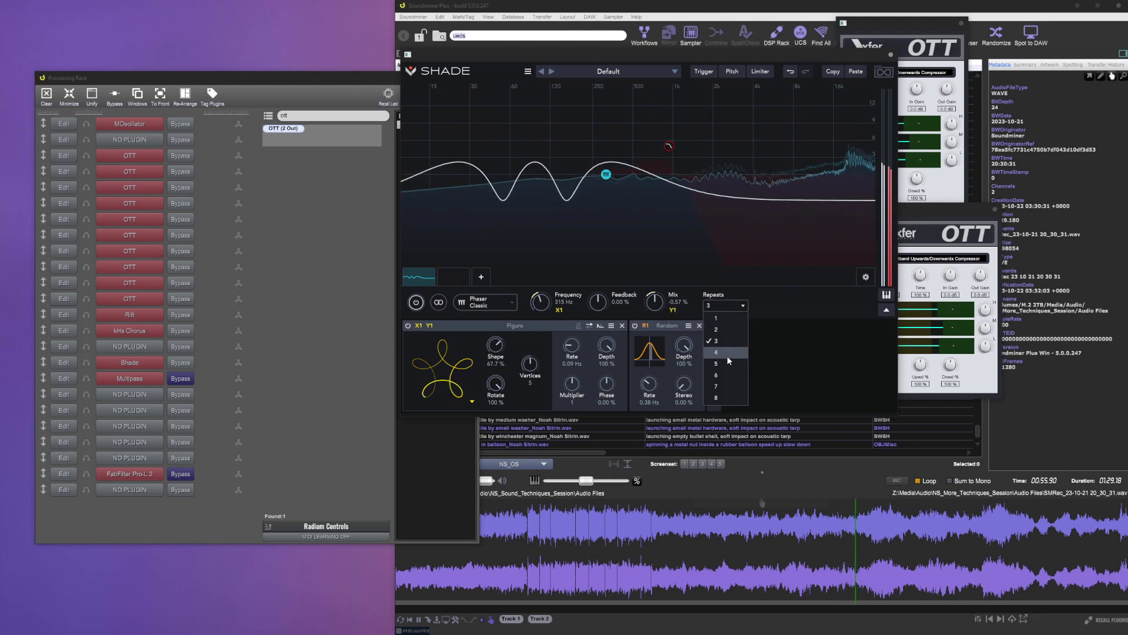
left_click(727, 364)
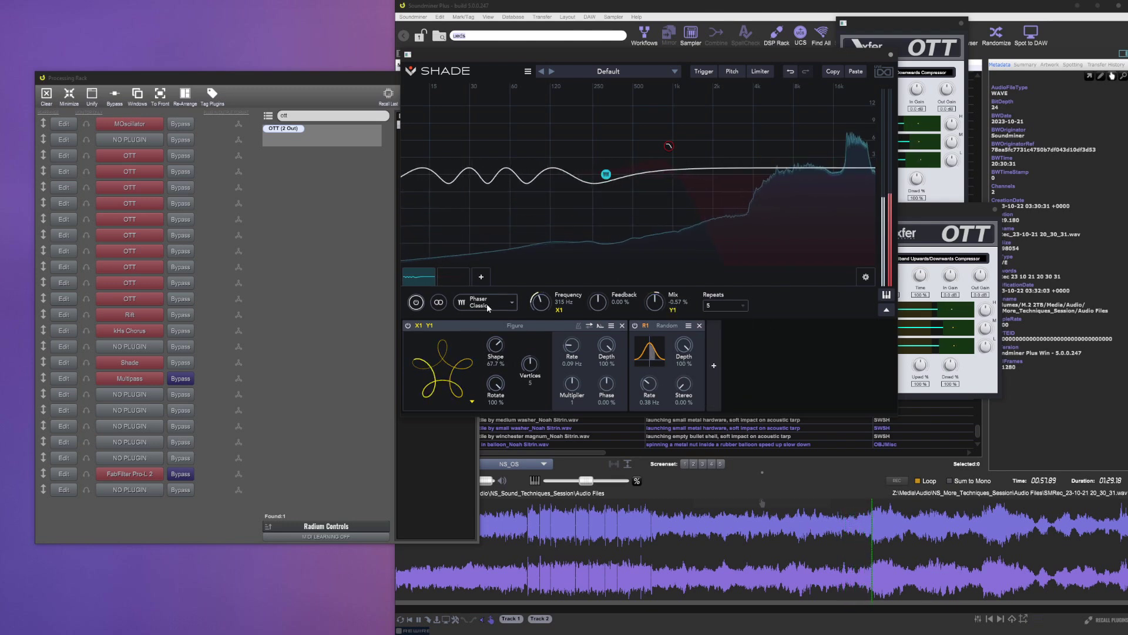
left_click(448, 276)
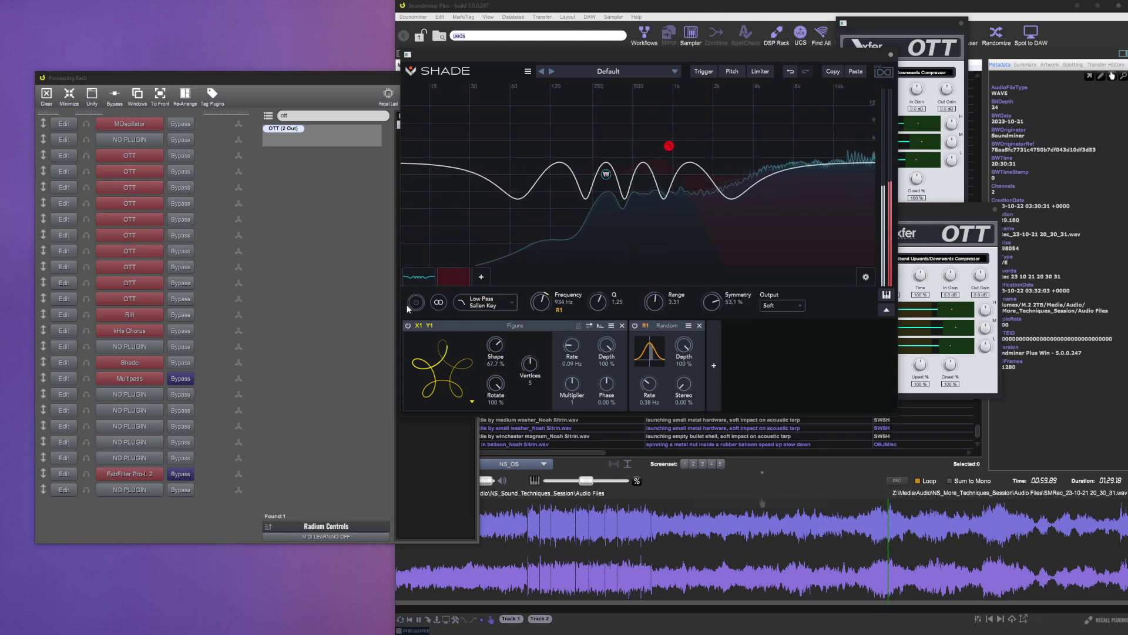
left_click(416, 302)
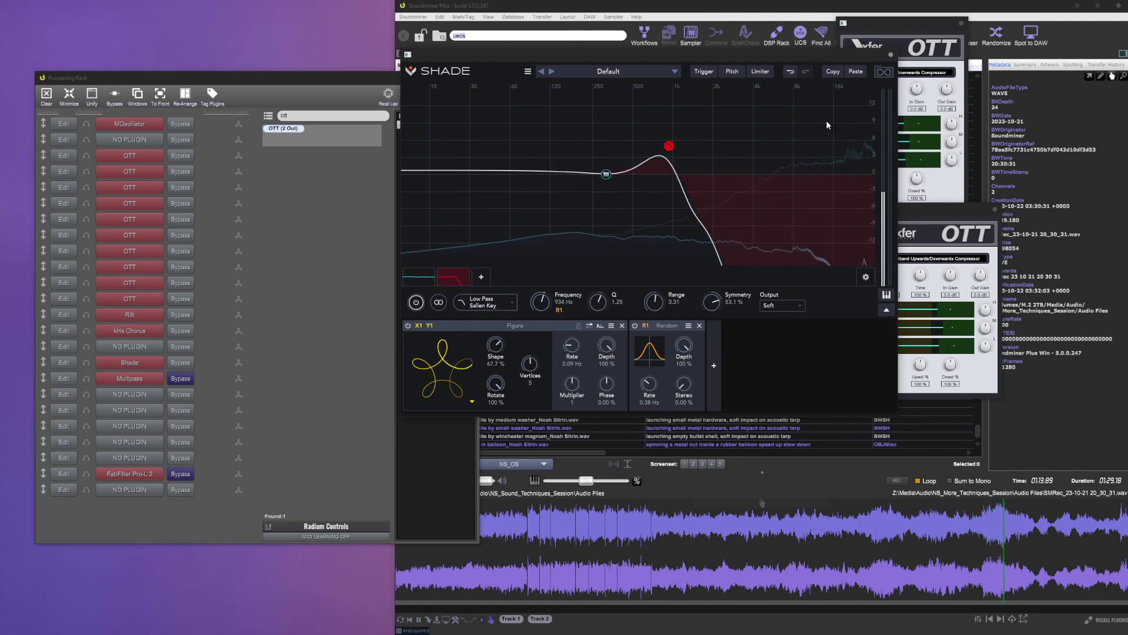
left_click(890, 55)
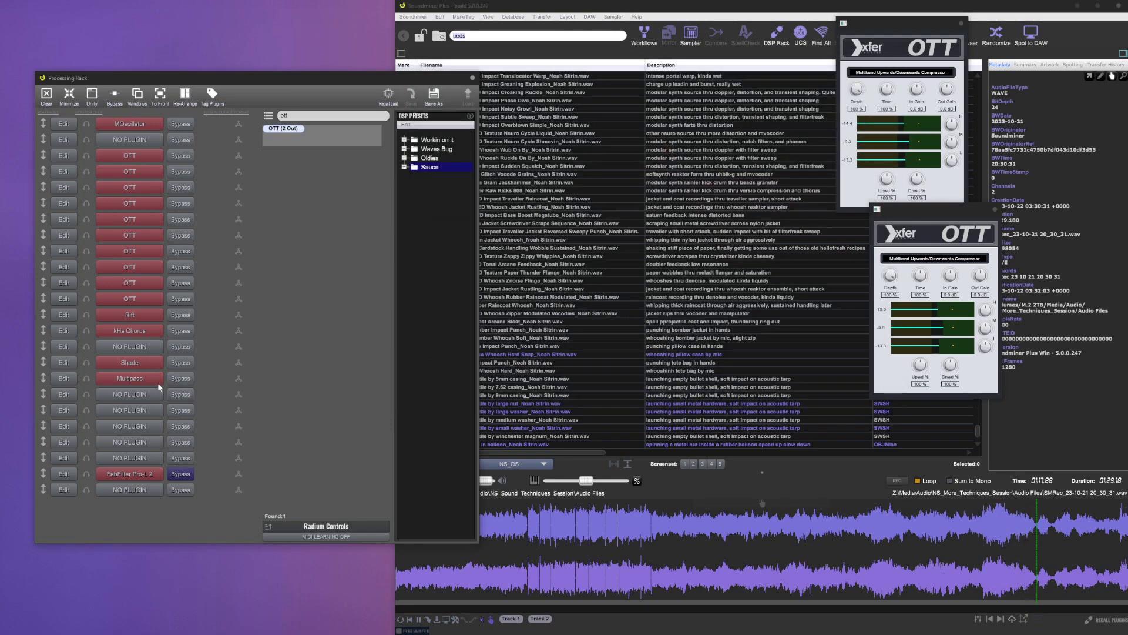
left_click(62, 381)
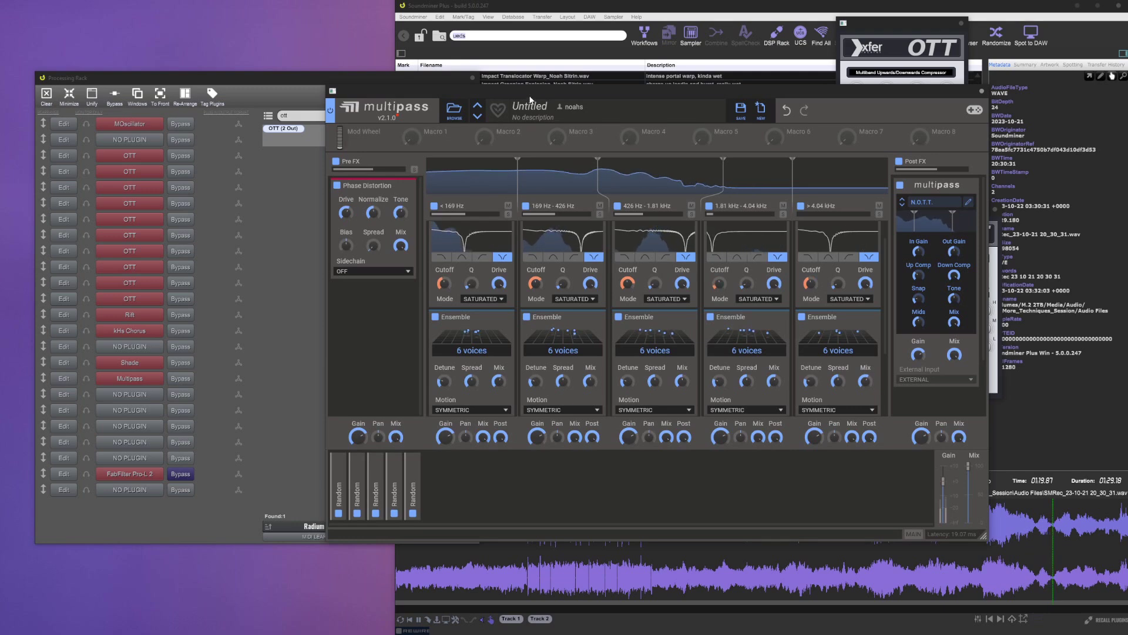
left_click_drag(530, 92, 539, 37)
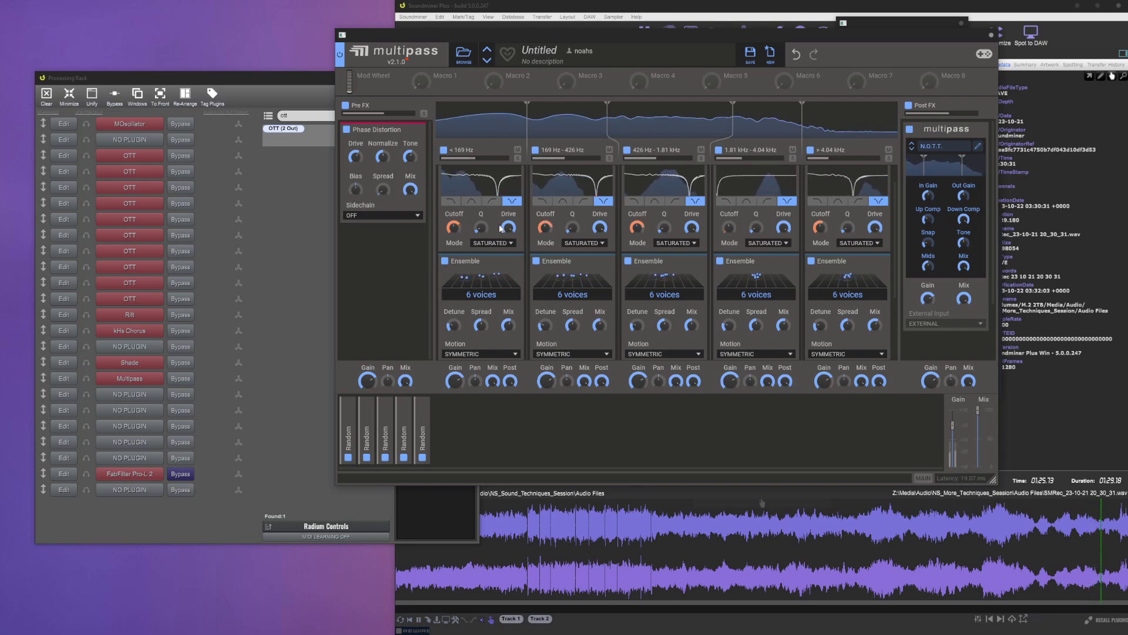
mouse_move(616, 305)
left_mouse_down()
mouse_move(617, 315)
mouse_move(619, 304)
left_mouse_up()
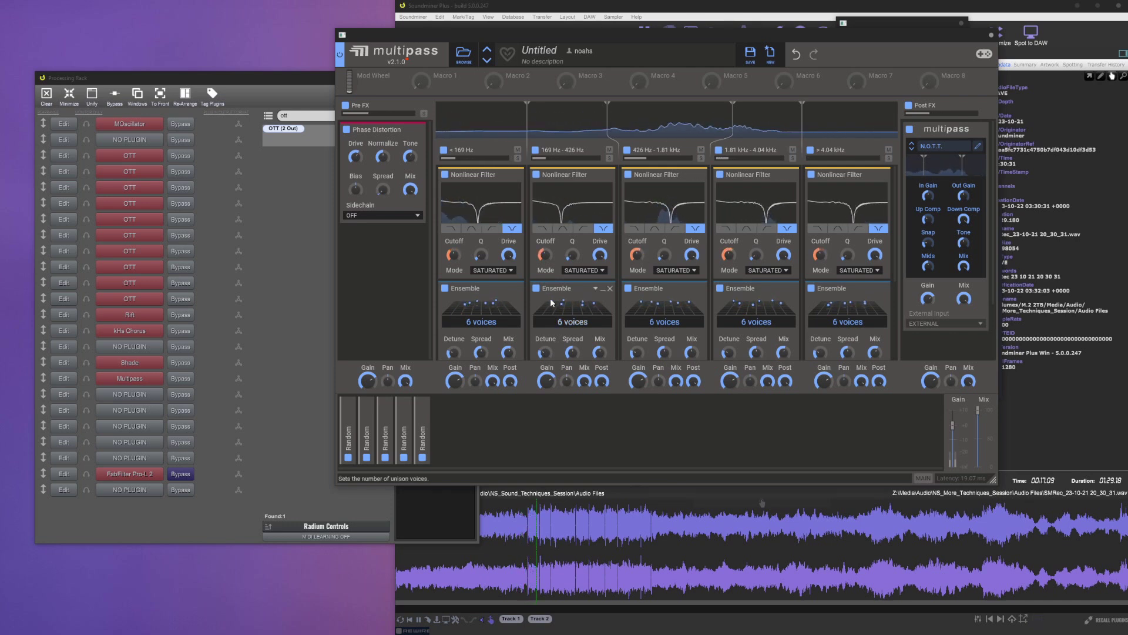
scroll(523, 297, "down", 1)
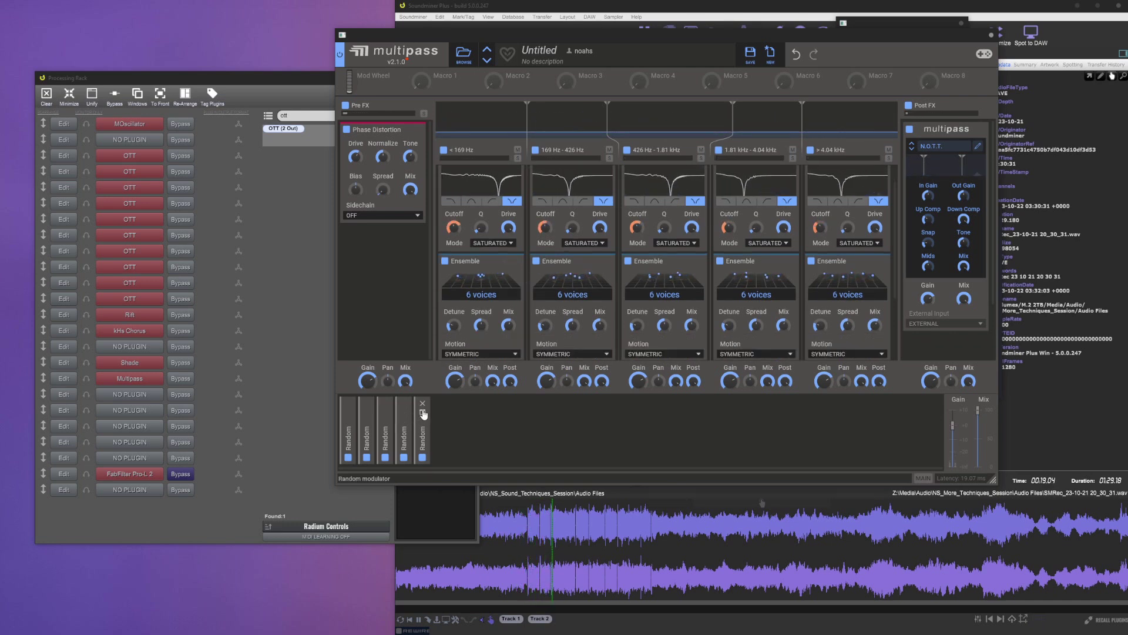
left_click(404, 429)
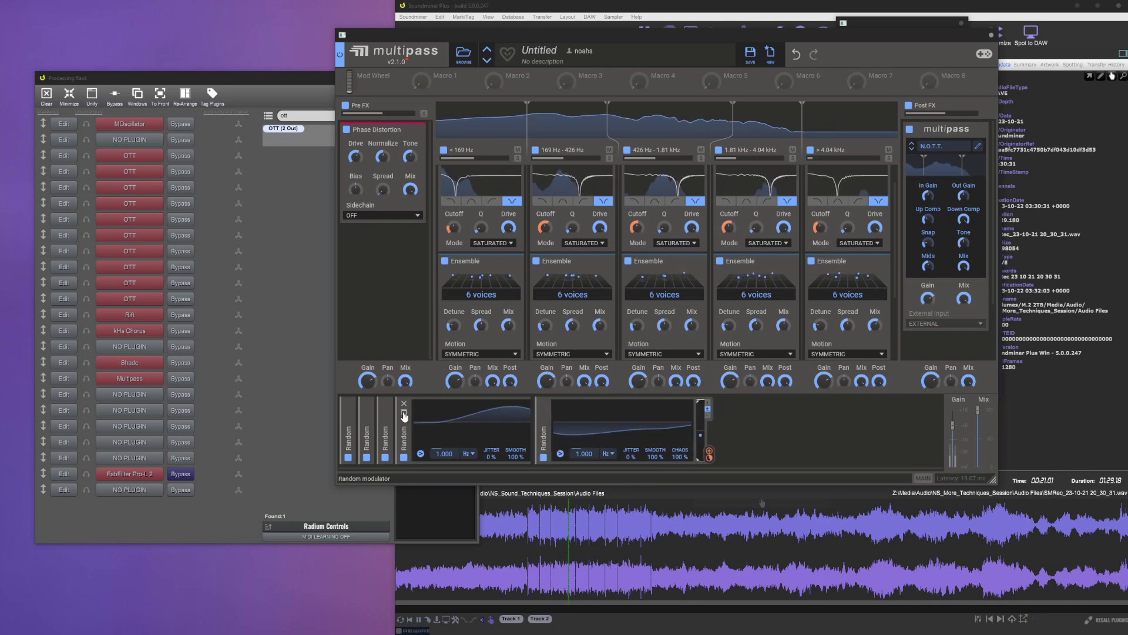
left_click(423, 413)
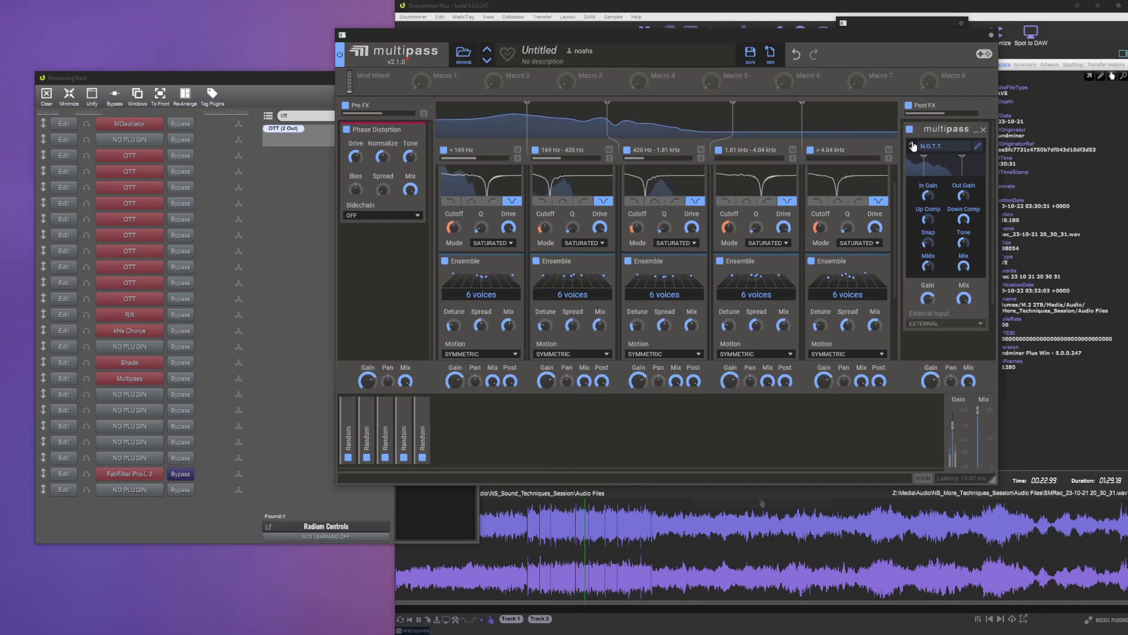
left_click(991, 34)
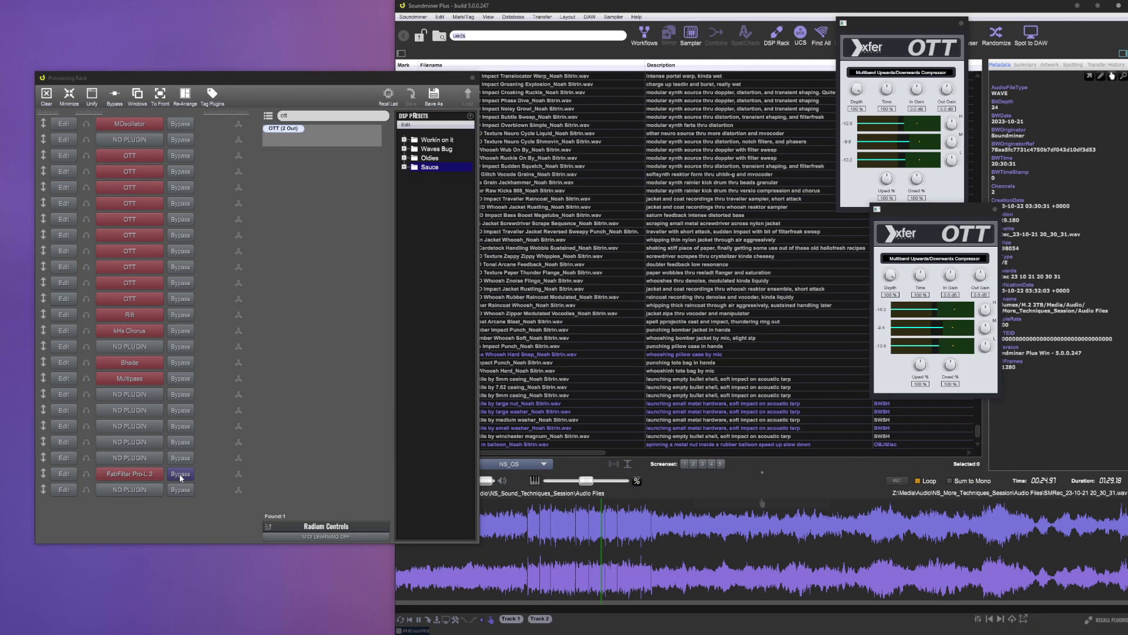
Open the FabFilter Pro-L 2 limiter and raise its gain to about +6 dB
left_click(130, 474)
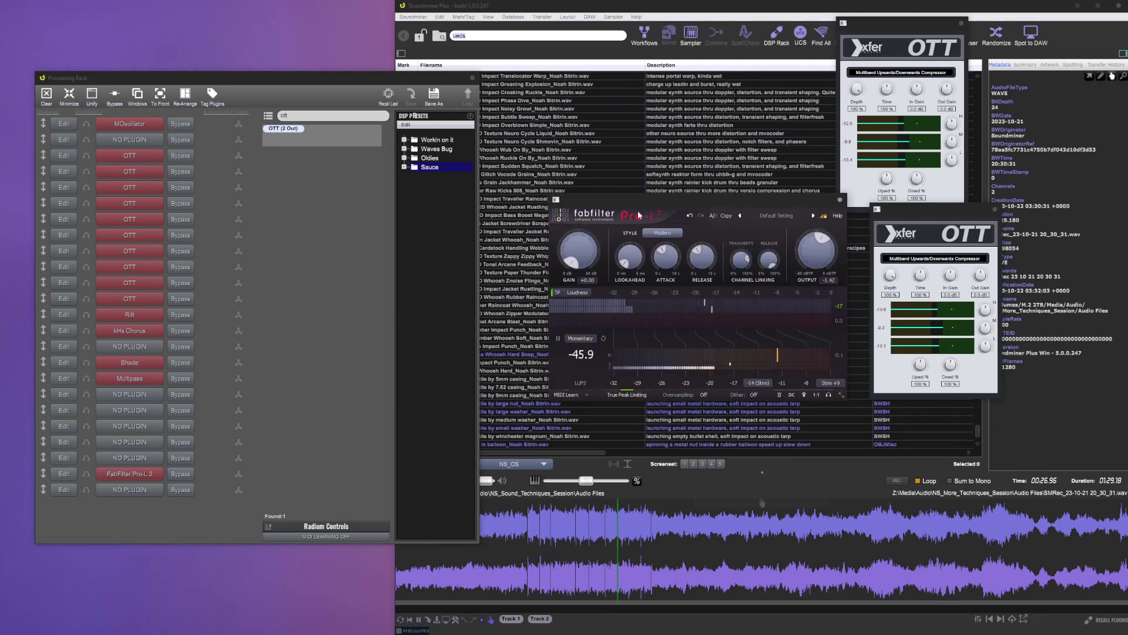
left_click_drag(643, 191, 624, 115)
left_click_drag(559, 160, 561, 132)
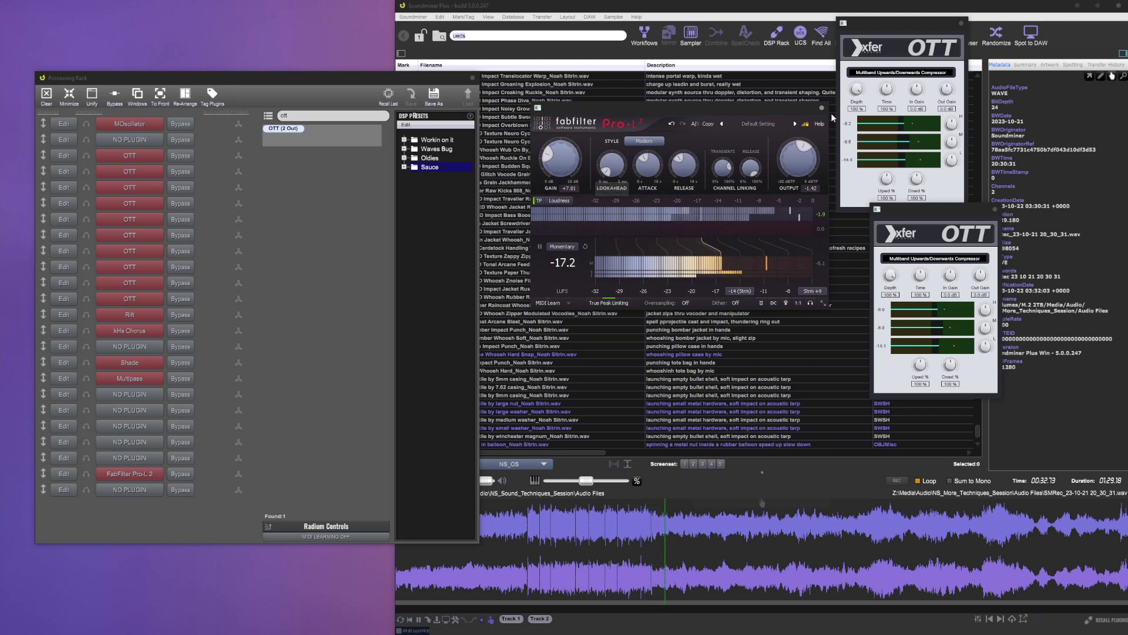
Record the processed playback through the plugin chain starting around 36 seconds
left_click(696, 552)
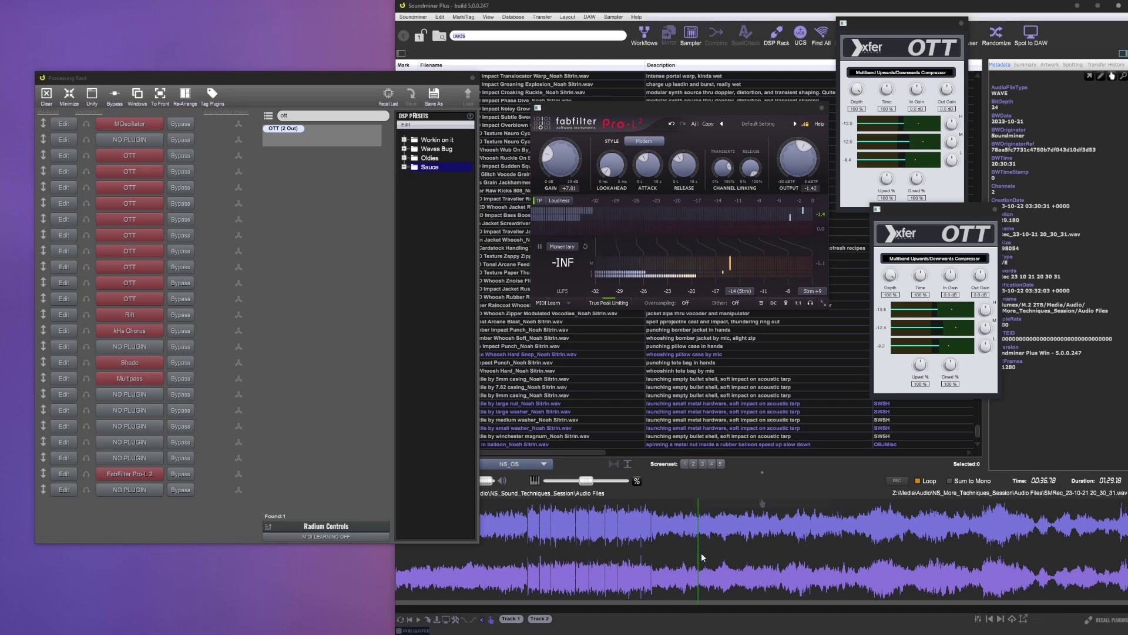
left_click(897, 480)
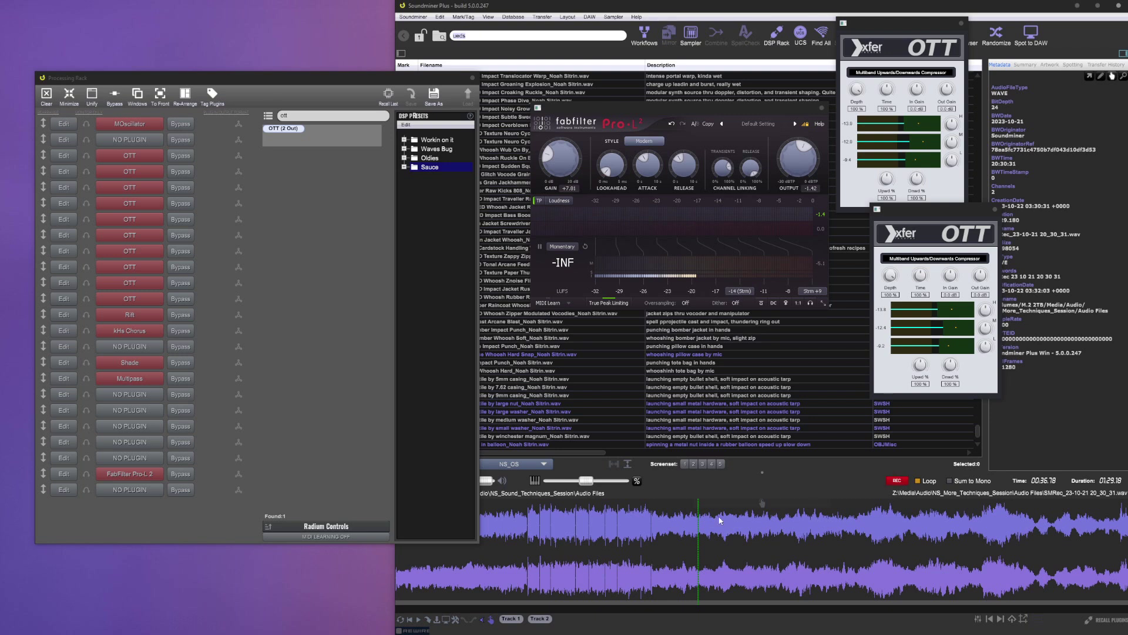
key("space")
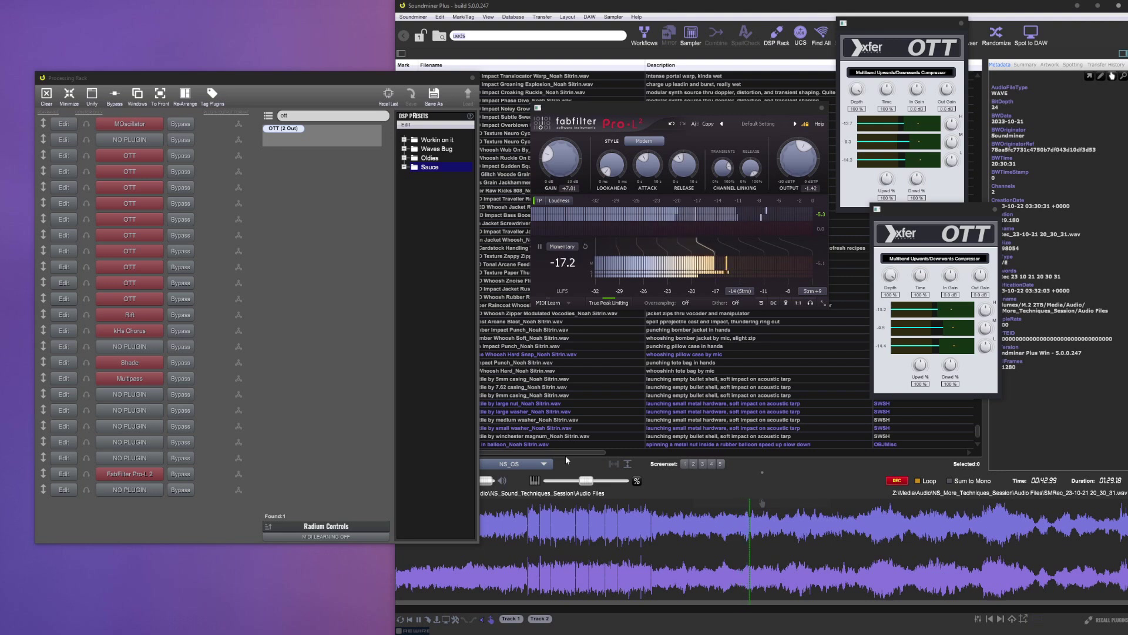
Open the Rift and Shade editors during recording and arrange their windows
left_click(63, 315)
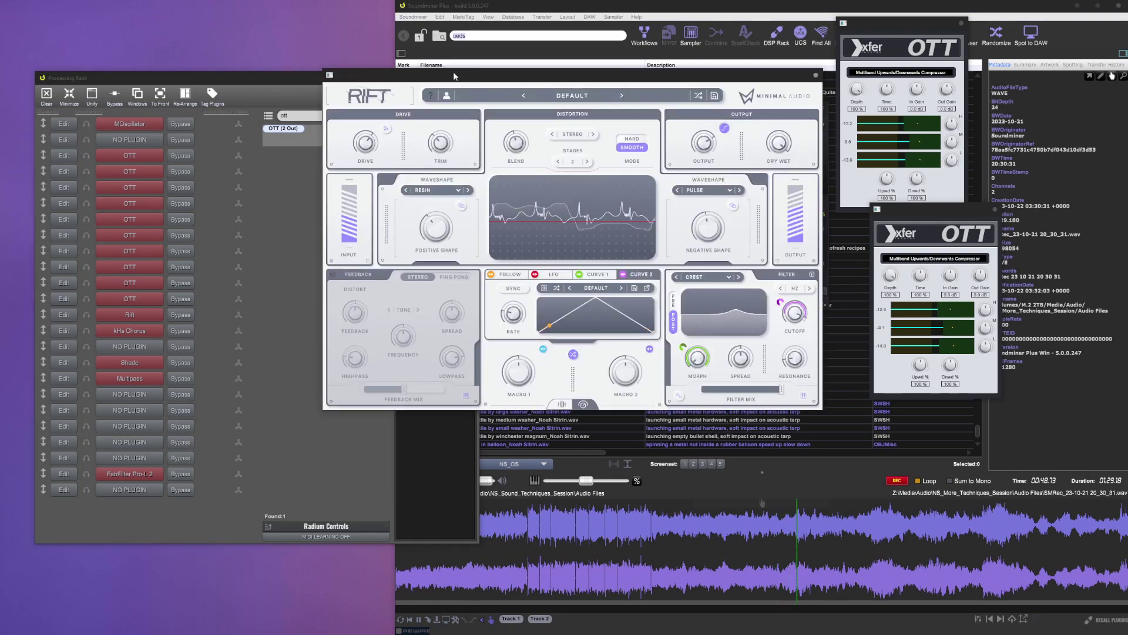
left_click_drag(454, 76, 338, 22)
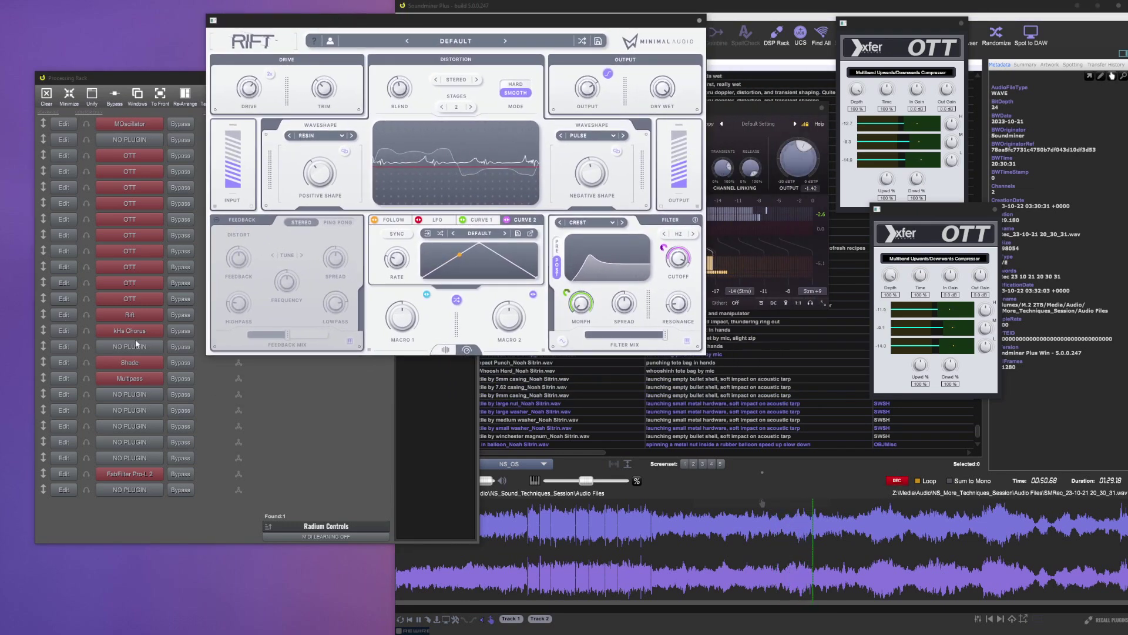
left_click(61, 364)
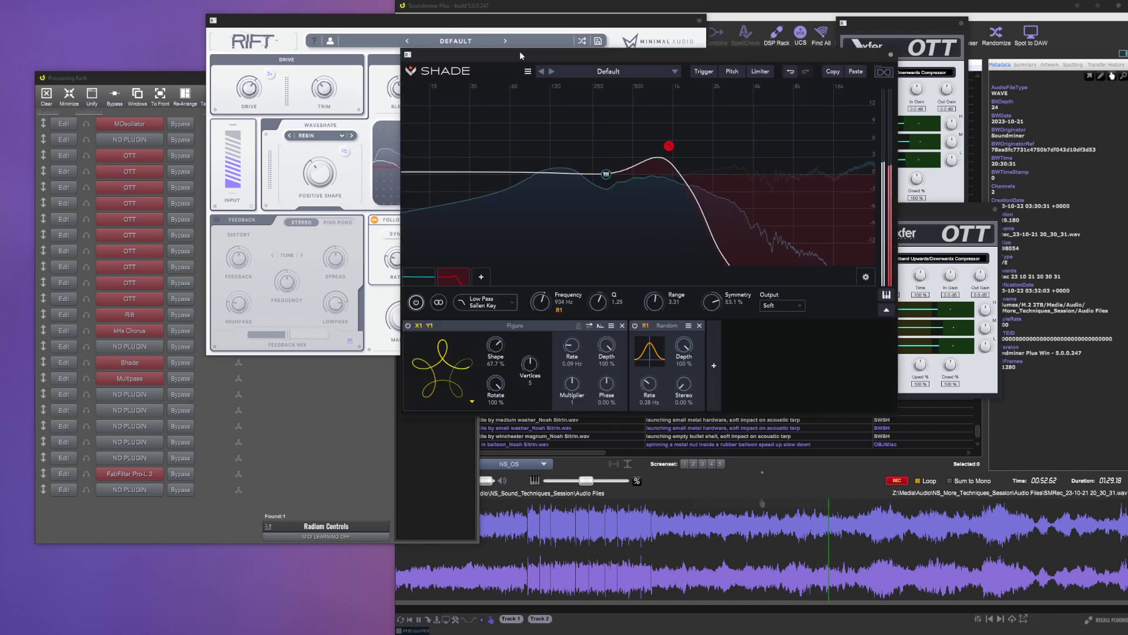
left_click_drag(519, 51, 737, 110)
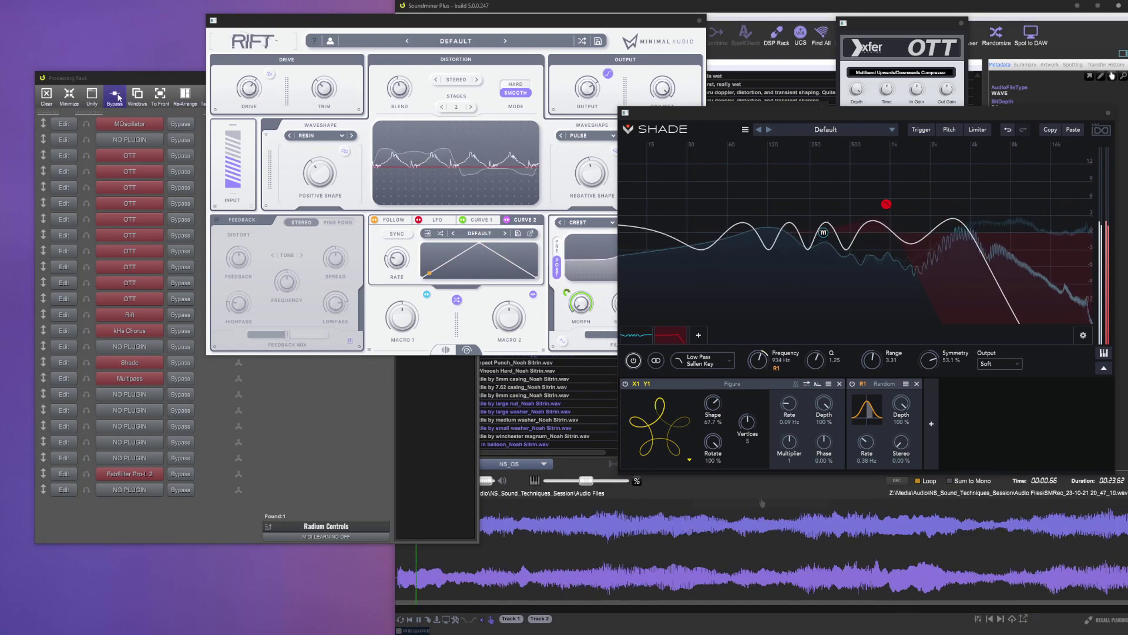
Stop recording to load the 23.62-second take, bypass MOscillator, and slow playback to about -54%
left_click(167, 125)
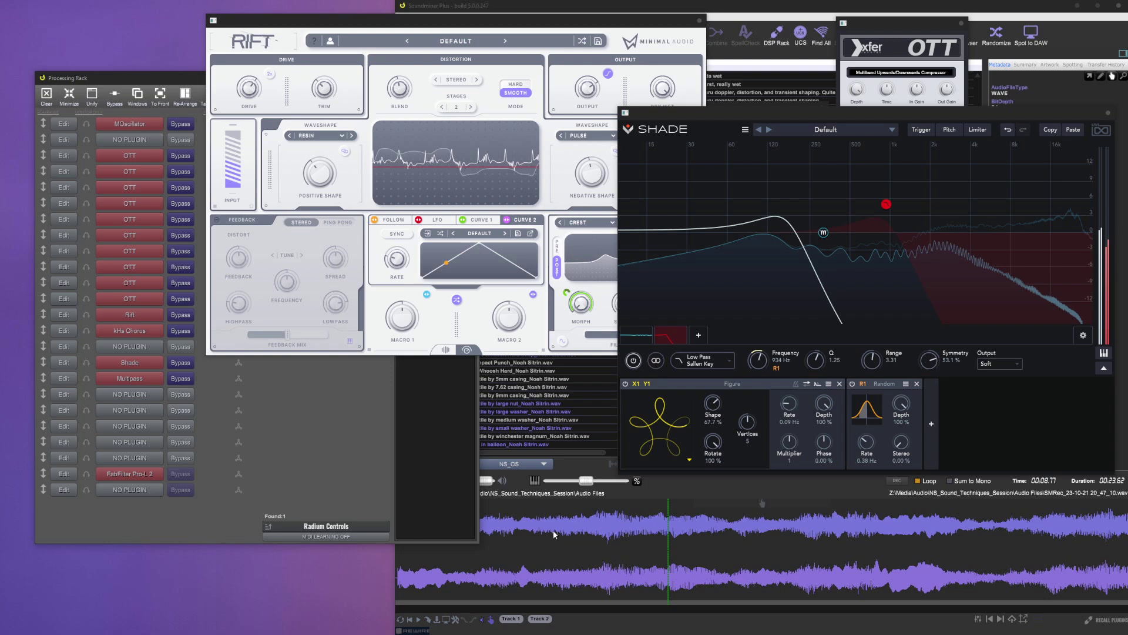
mouse_move(593, 482)
left_click(610, 533)
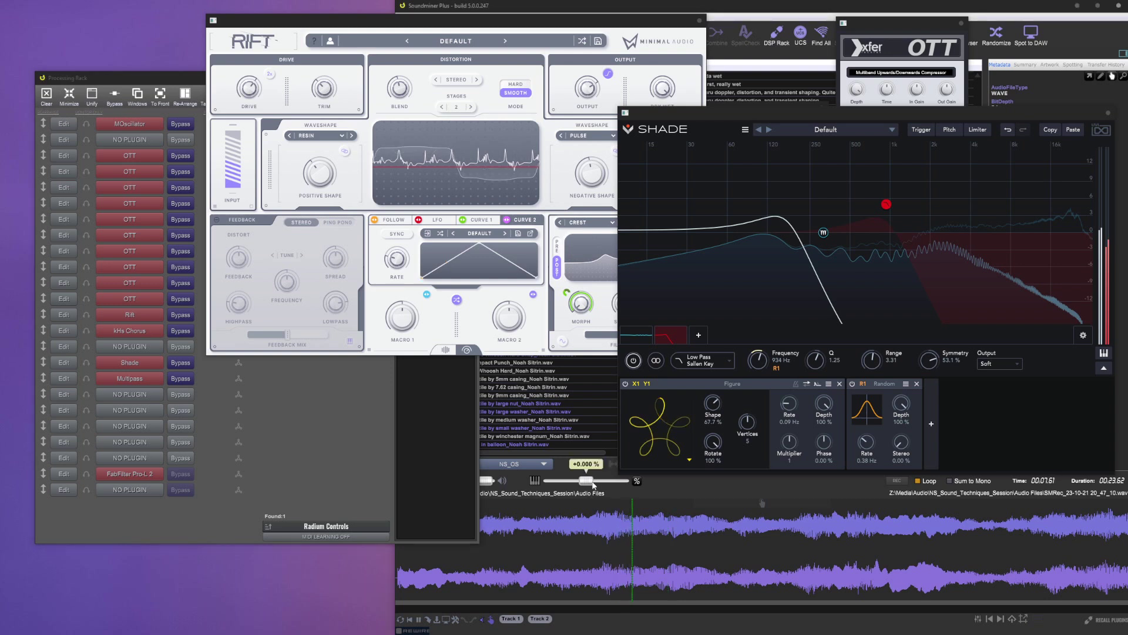
mouse_move(570, 485)
left_mouse_down()
mouse_move(608, 493)
mouse_move(566, 491)
left_mouse_up()
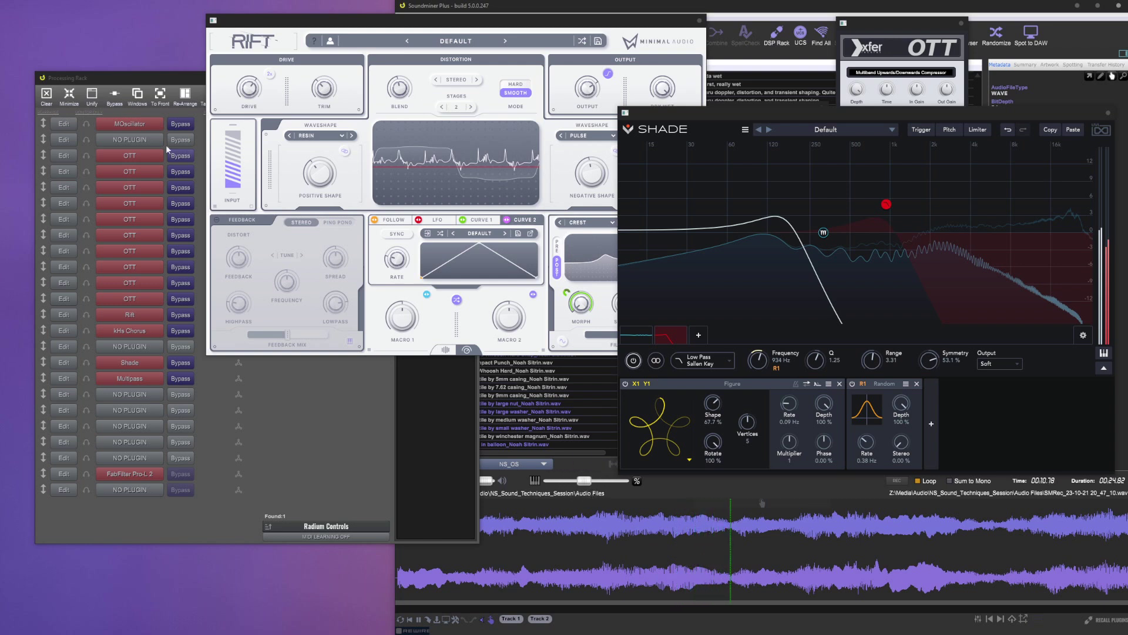
left_click(180, 123)
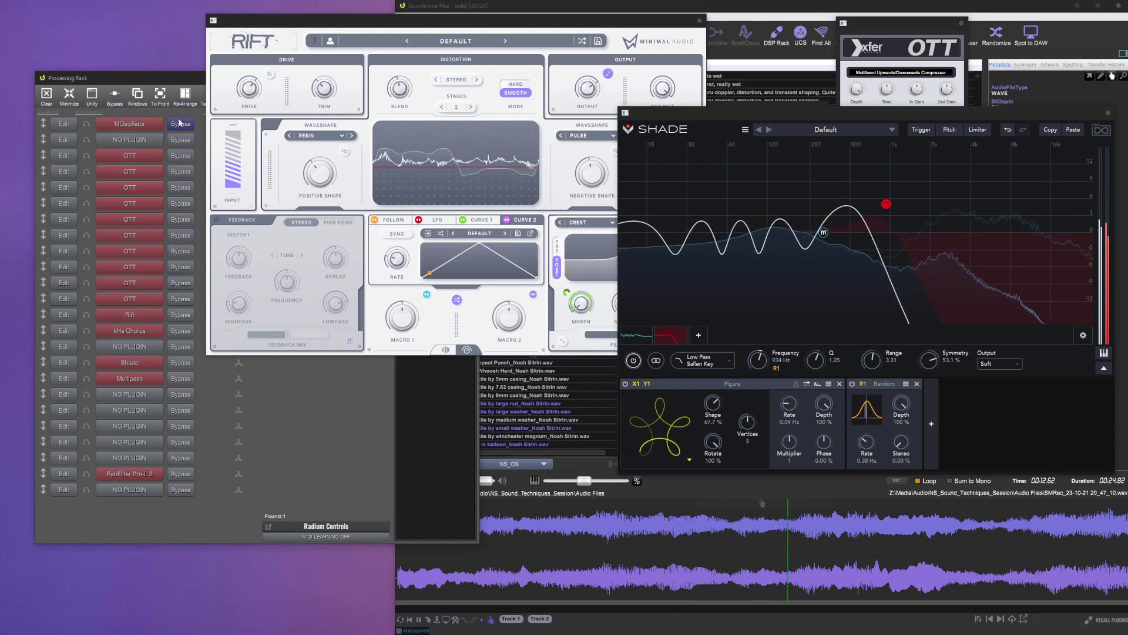
mouse_move(584, 481)
left_mouse_down()
mouse_move(565, 485)
mouse_move(600, 492)
left_mouse_up()
Arm recording, bypass Multipass and kHs Chorus, and sweep pitch/speed to about -54% then -59%
left_click(896, 480)
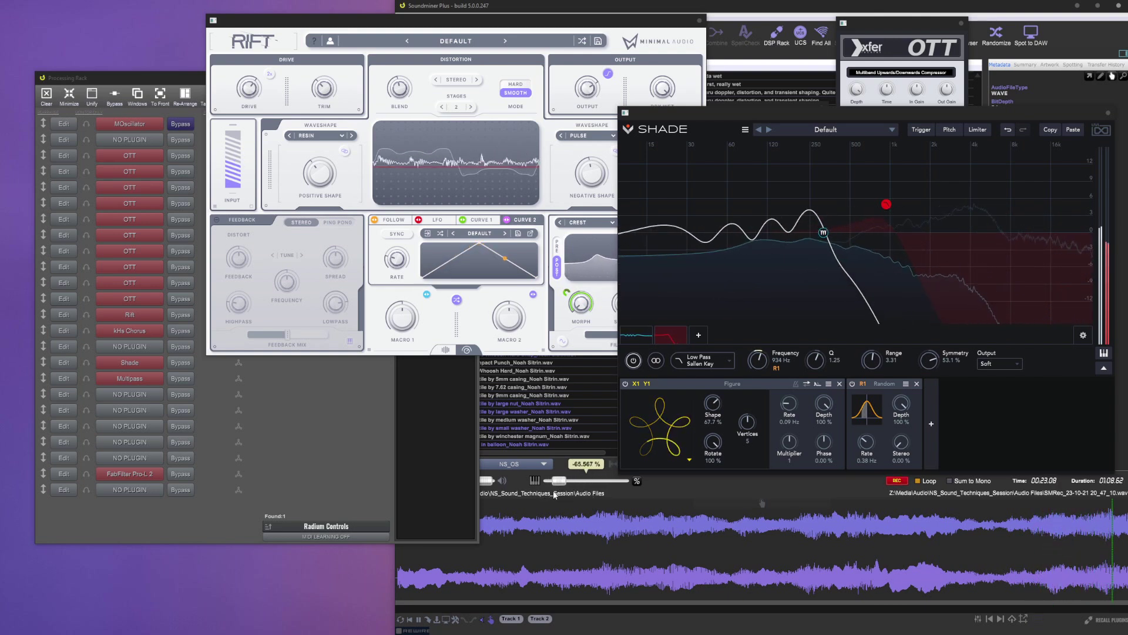
left_click_drag(581, 491, 590, 483)
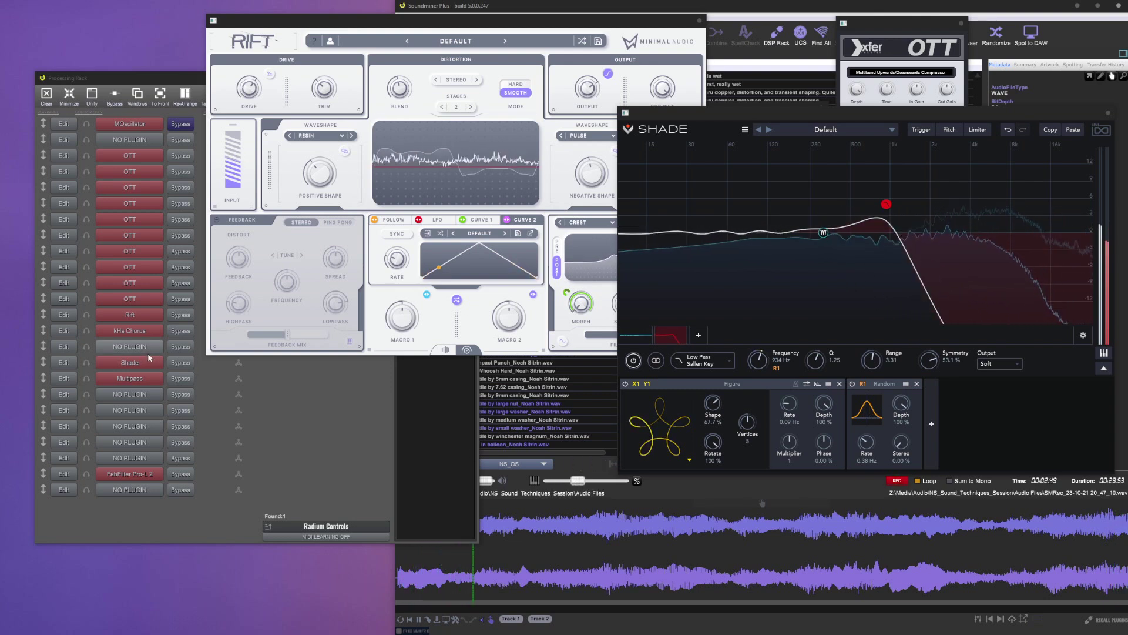
left_click(184, 381)
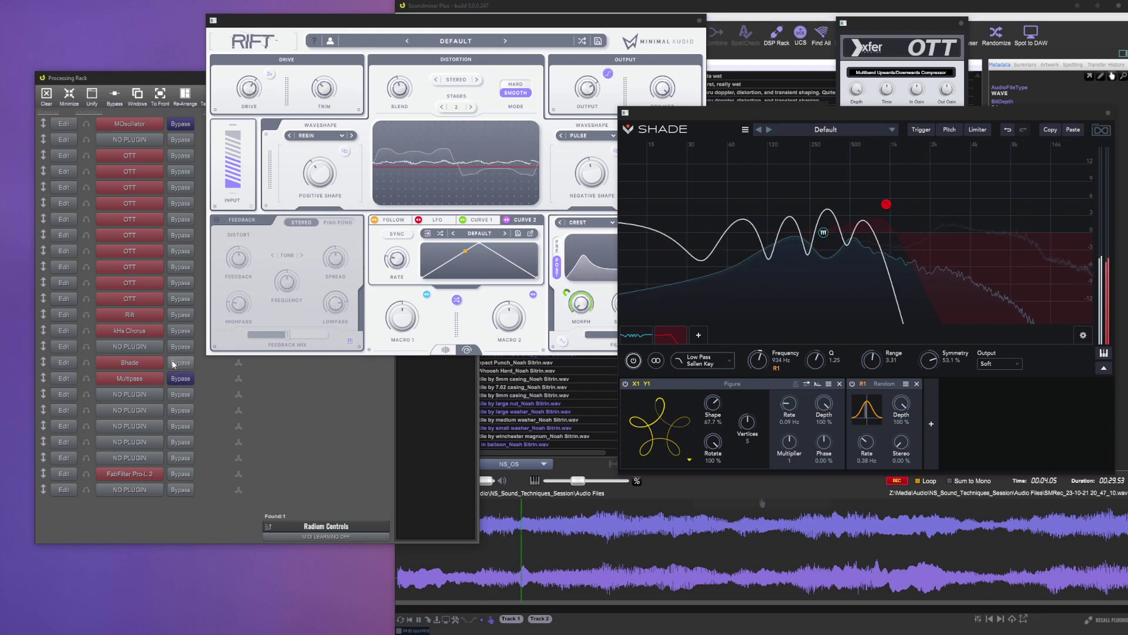
left_click(178, 332)
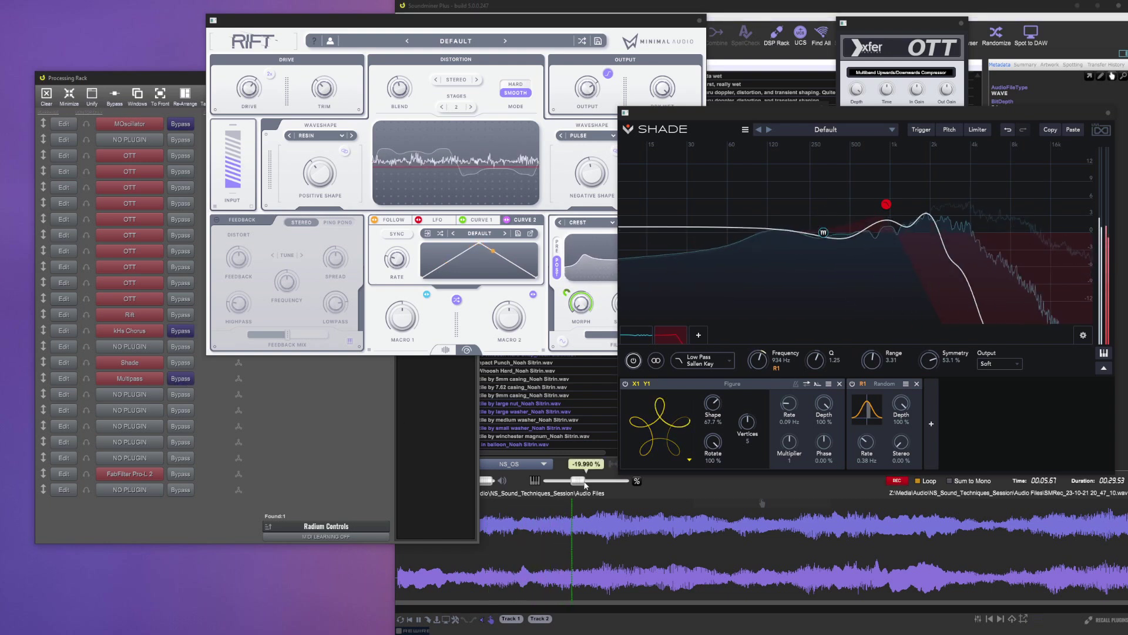
left_click_drag(581, 480, 564, 482)
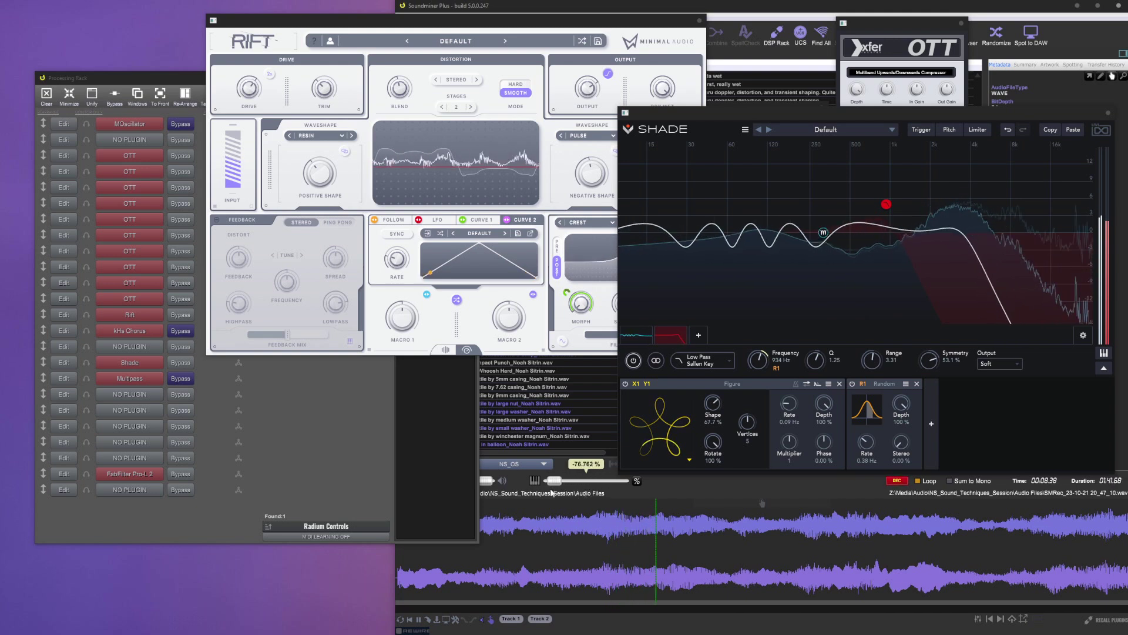
mouse_move(555, 495)
left_mouse_down()
mouse_move(598, 486)
mouse_move(556, 495)
mouse_move(590, 503)
mouse_move(558, 499)
left_mouse_up()
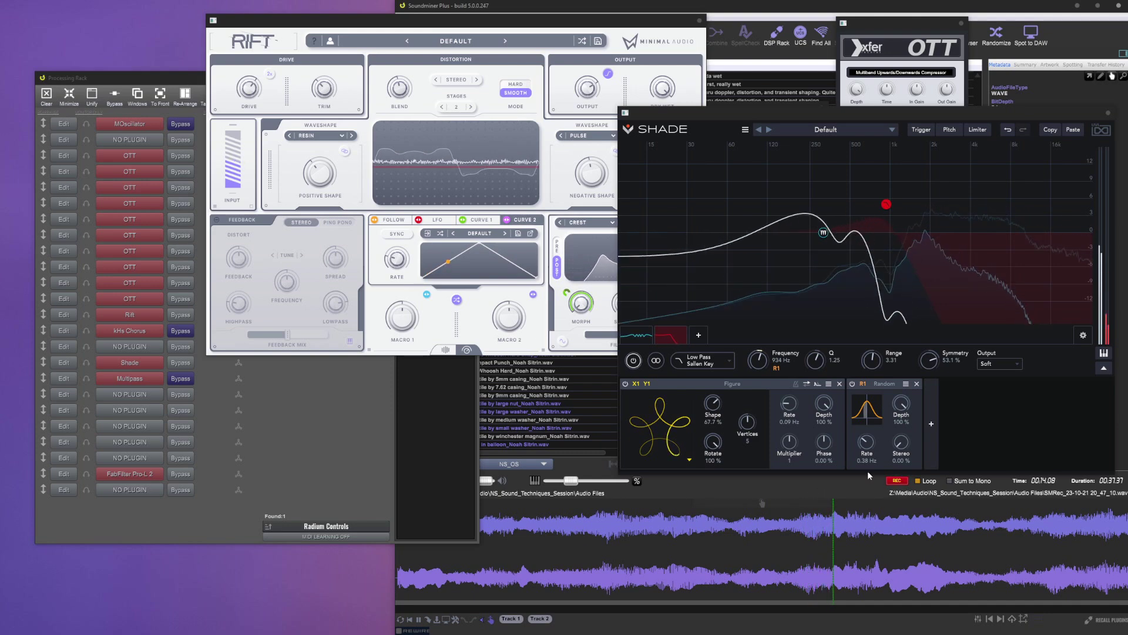
Stop recording, bypass the whole processing chain, and play the new take from near its start
left_click(897, 480)
left_click(114, 95)
left_click(579, 542)
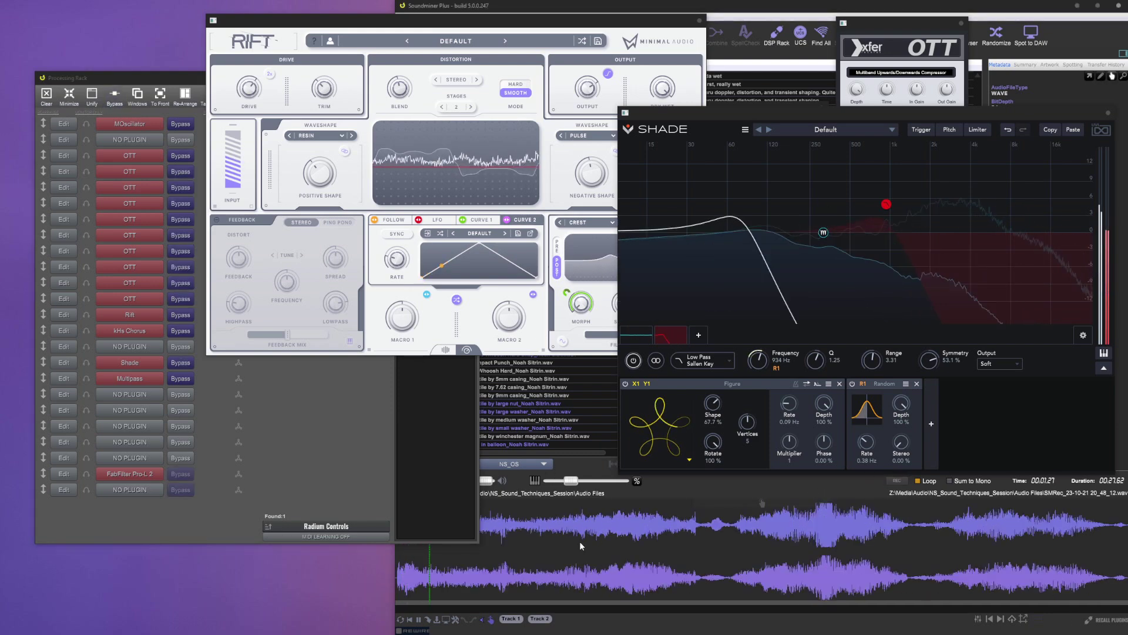
Audition the take at normal pitch from around 17 seconds and from the loud swell
left_click(827, 527)
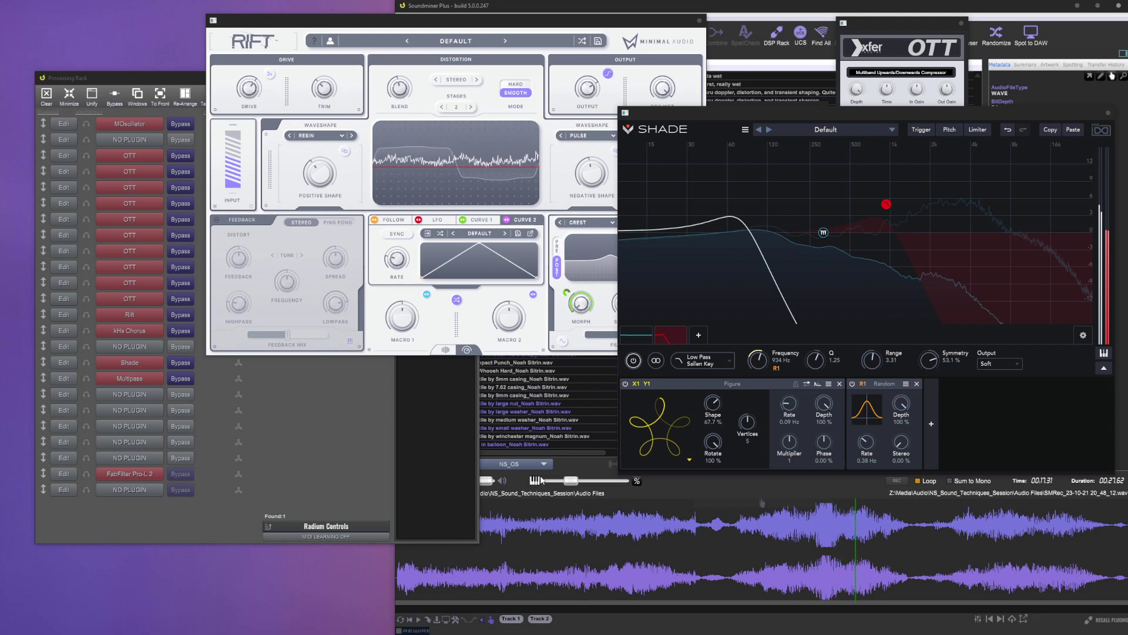
left_click_drag(574, 485, 586, 480)
left_click(835, 517)
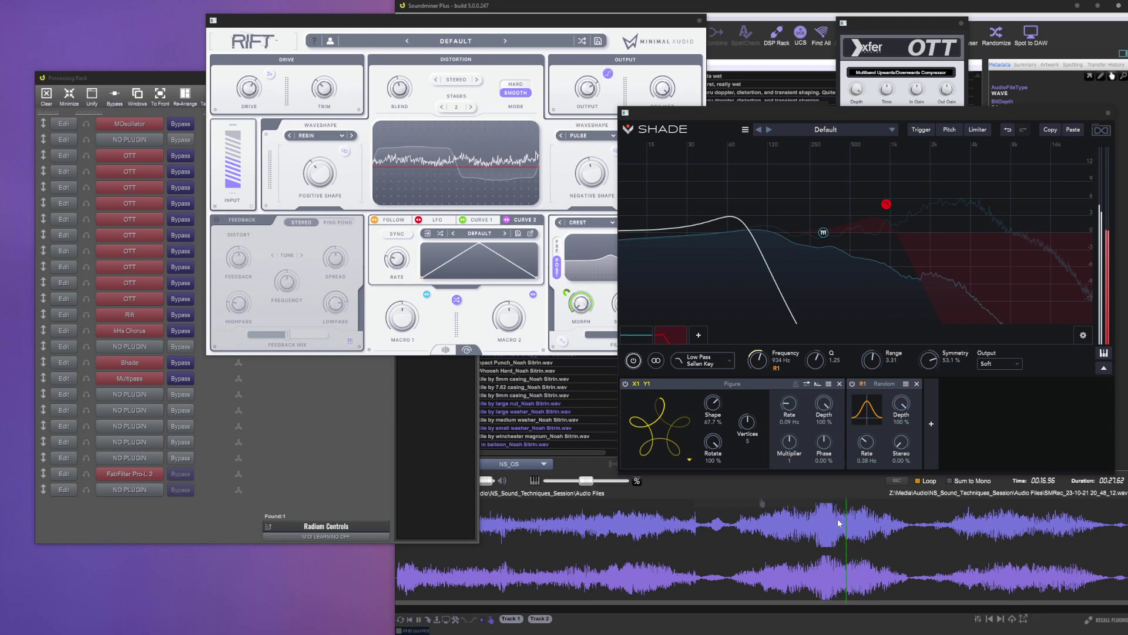